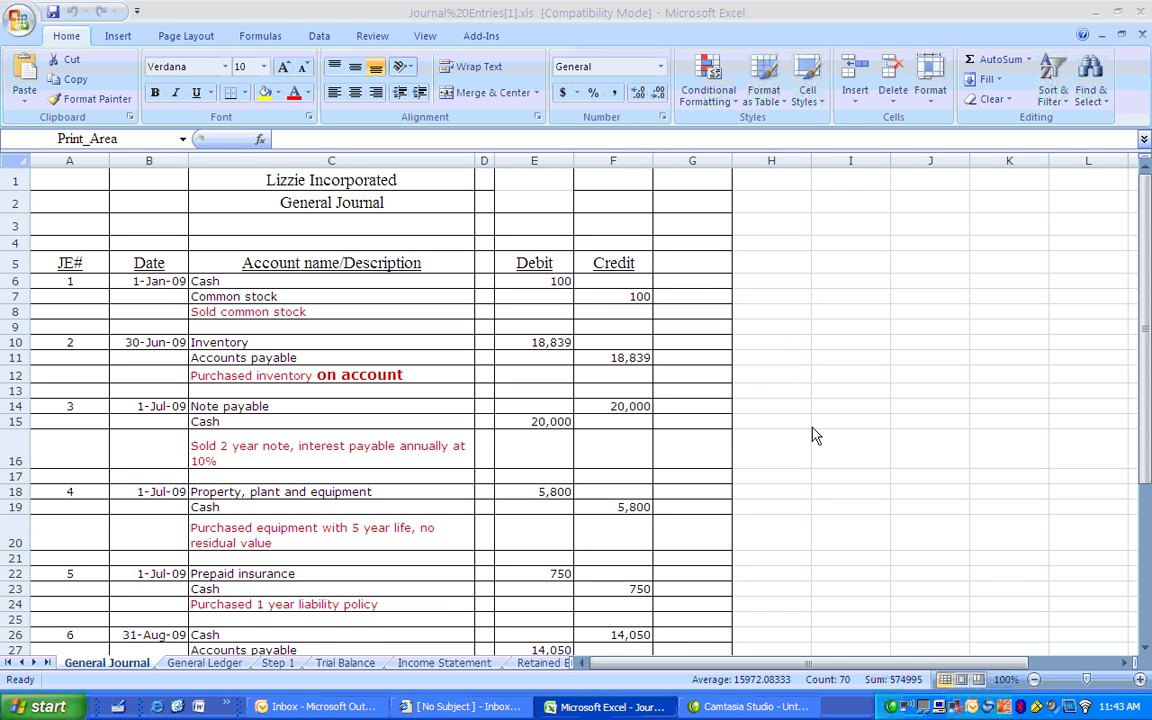
Review the workbook's accounting cycle sheets from General Journal and General Ledger through Step 1, Trial Balance, Income Statement and Retained Earnings
click(197, 668)
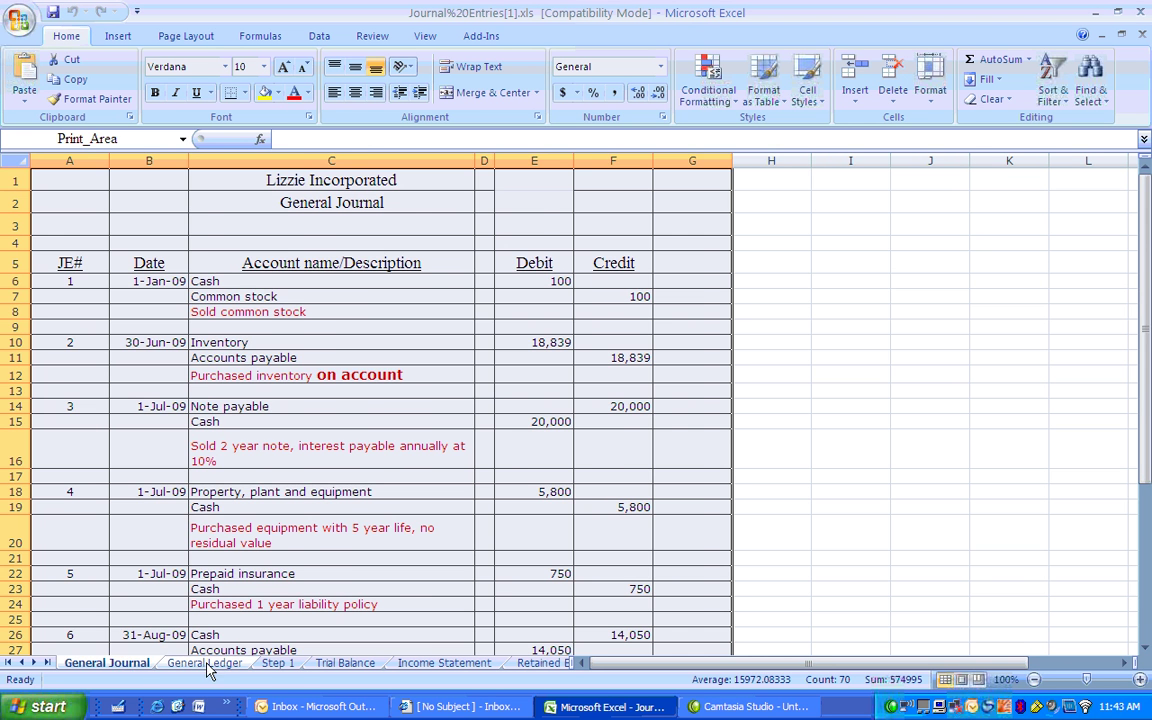
click(206, 664)
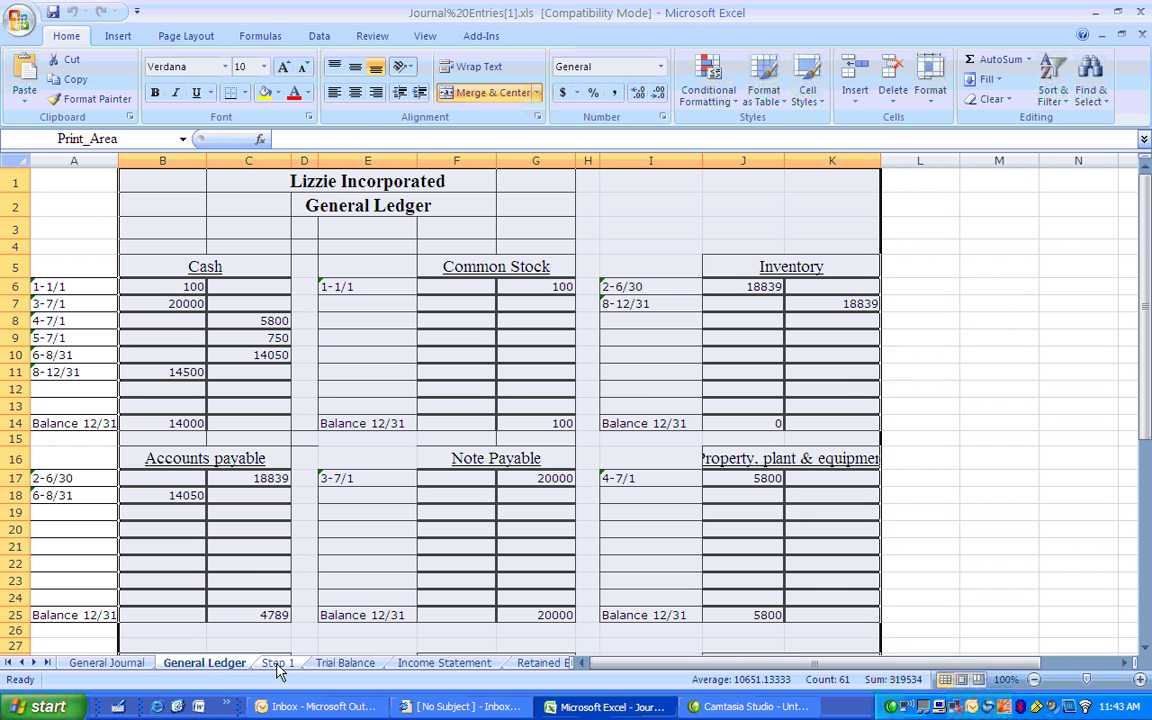
click(277, 665)
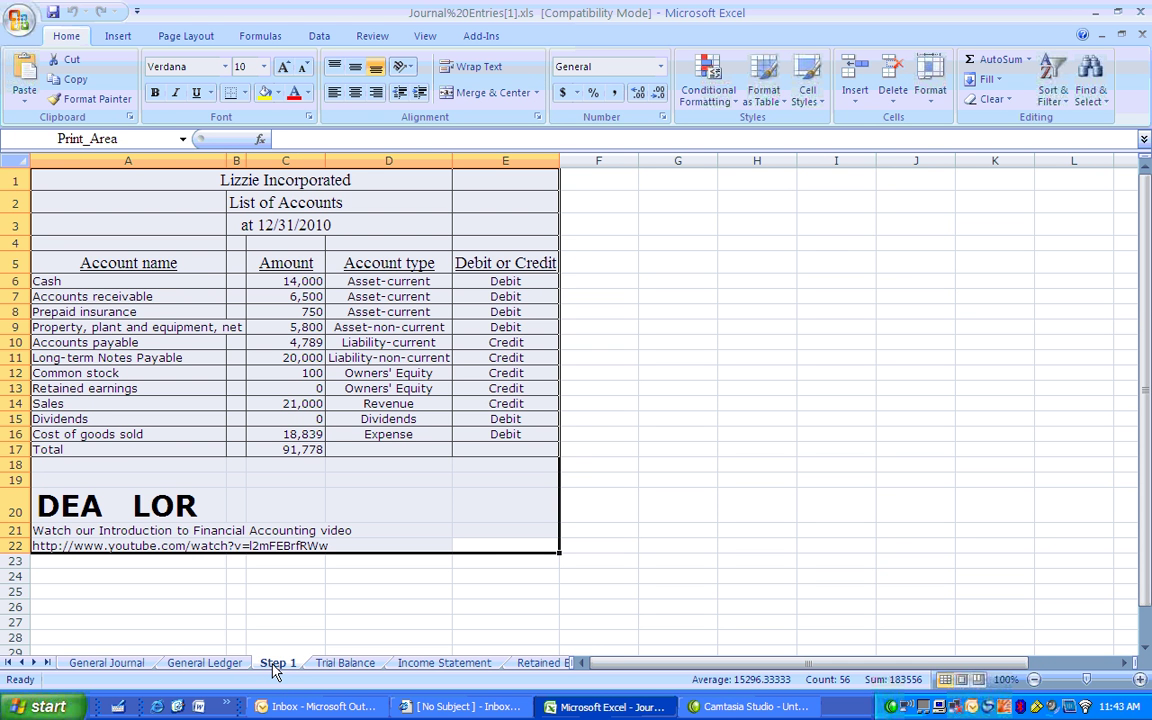
click(346, 665)
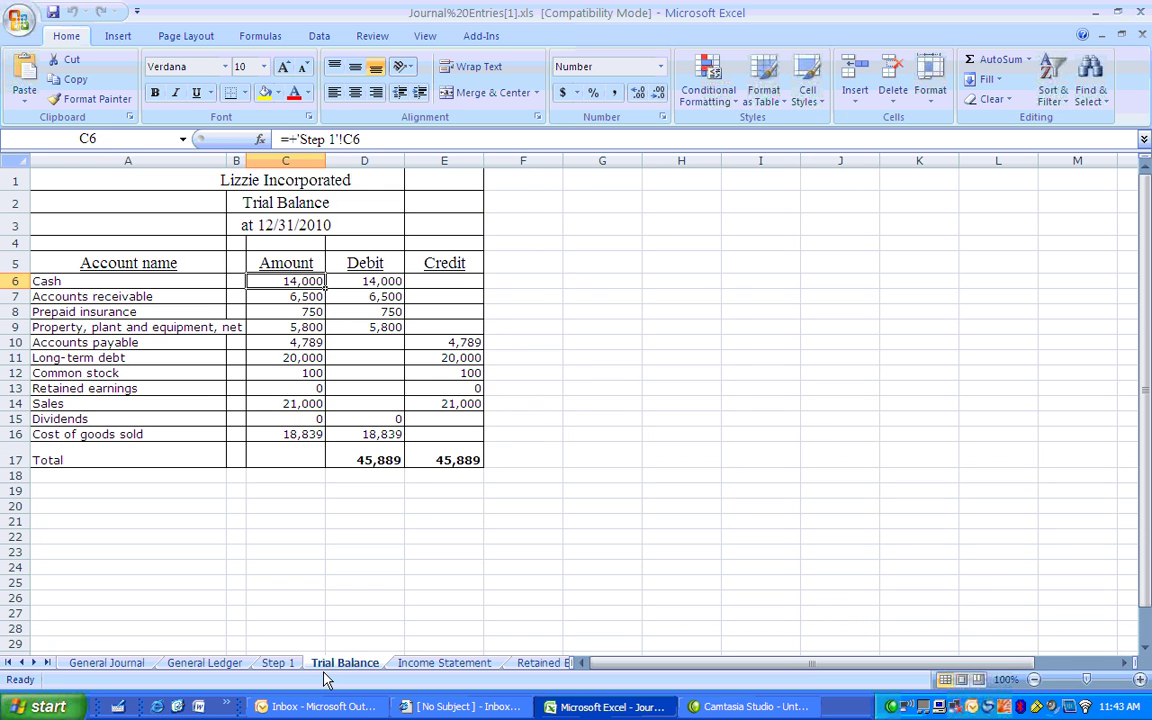
click(110, 665)
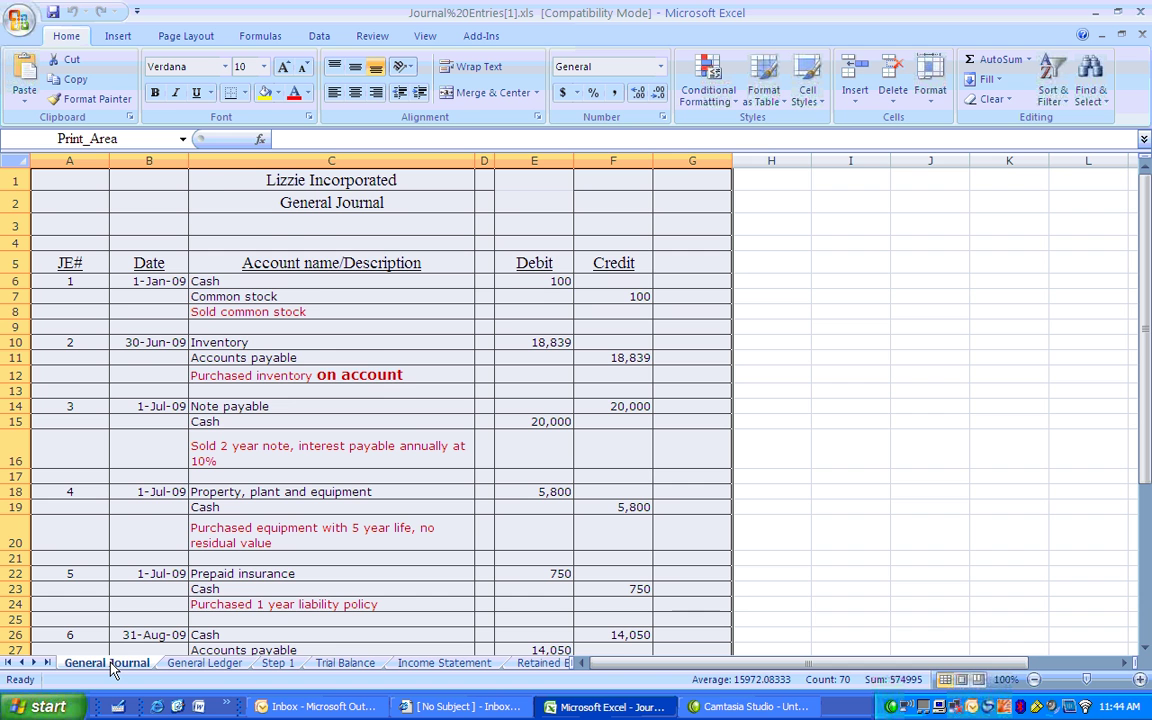
click(279, 665)
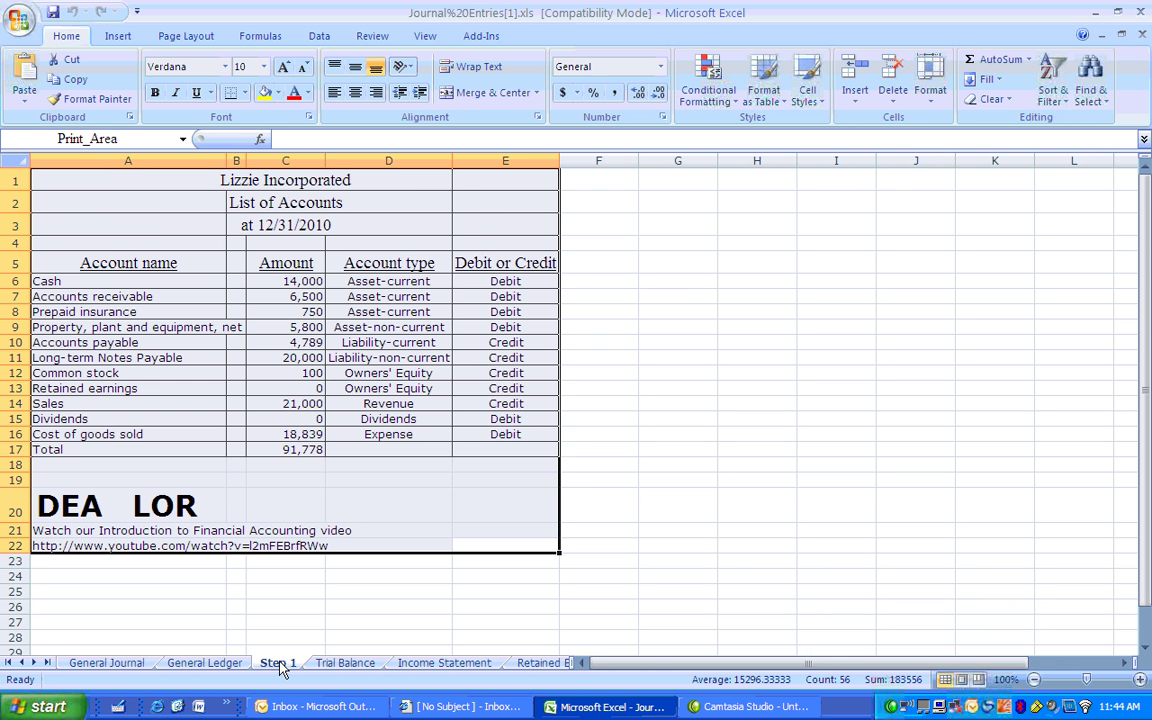
click(353, 667)
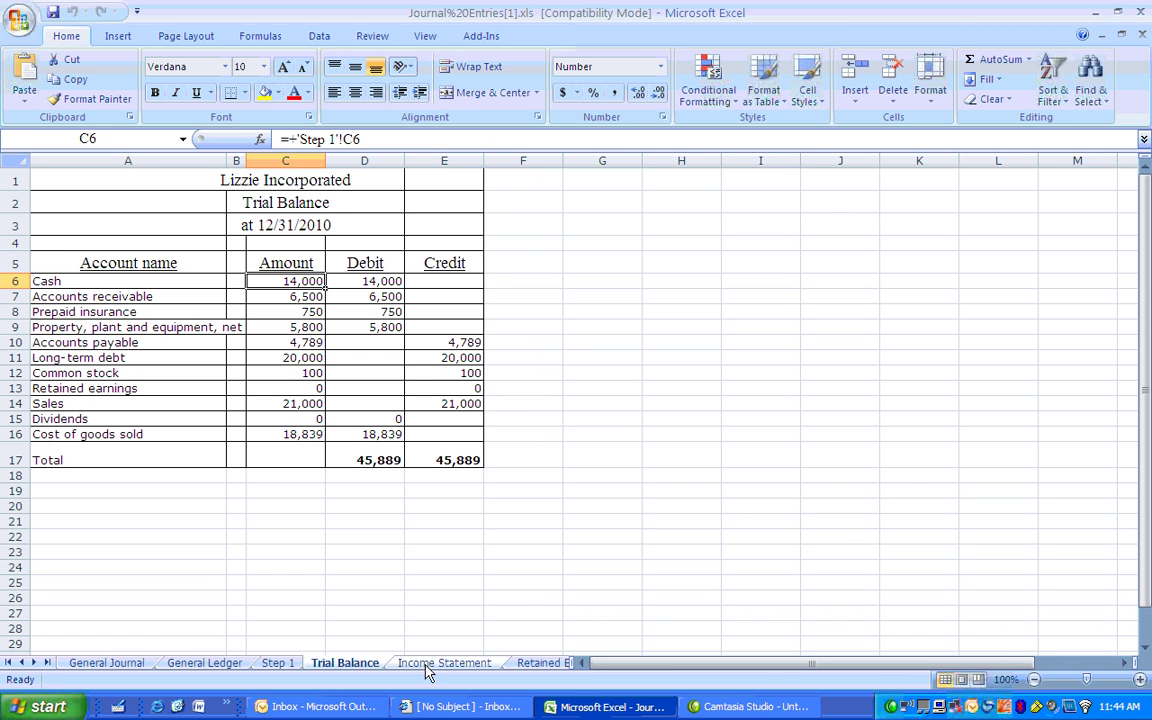
click(425, 670)
click(545, 666)
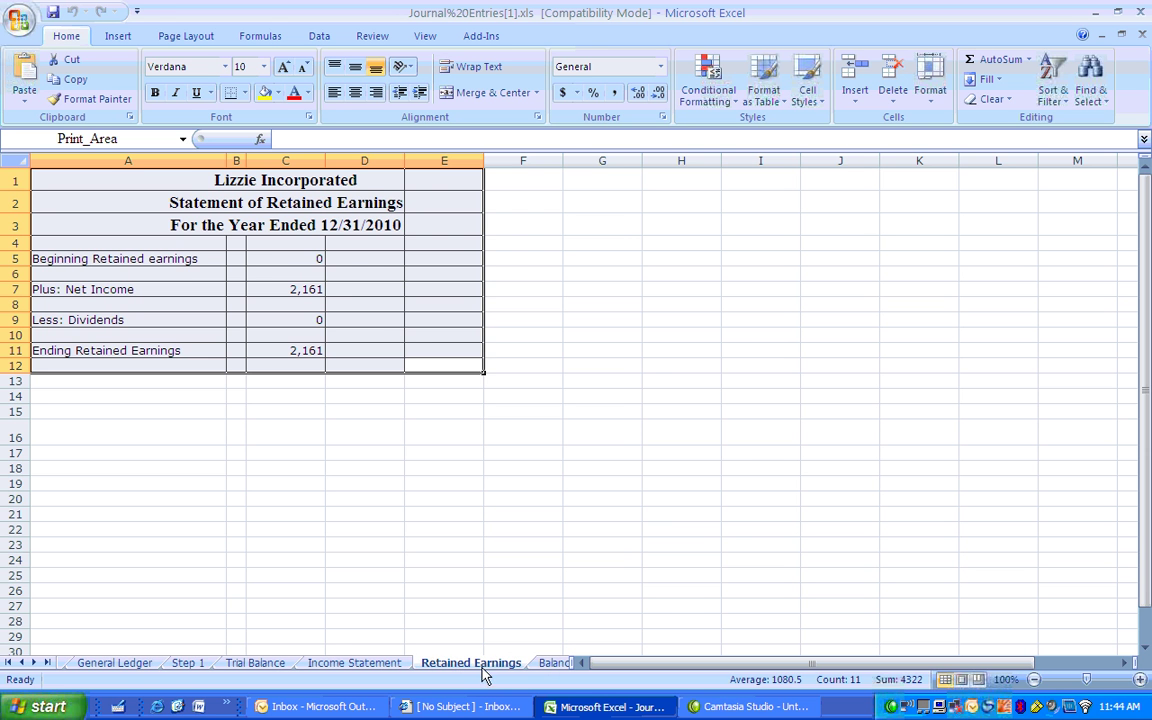
Revisit the Step 1 list of accounts and compare the General Ledger T-accounts with the General Journal entries
click(183, 663)
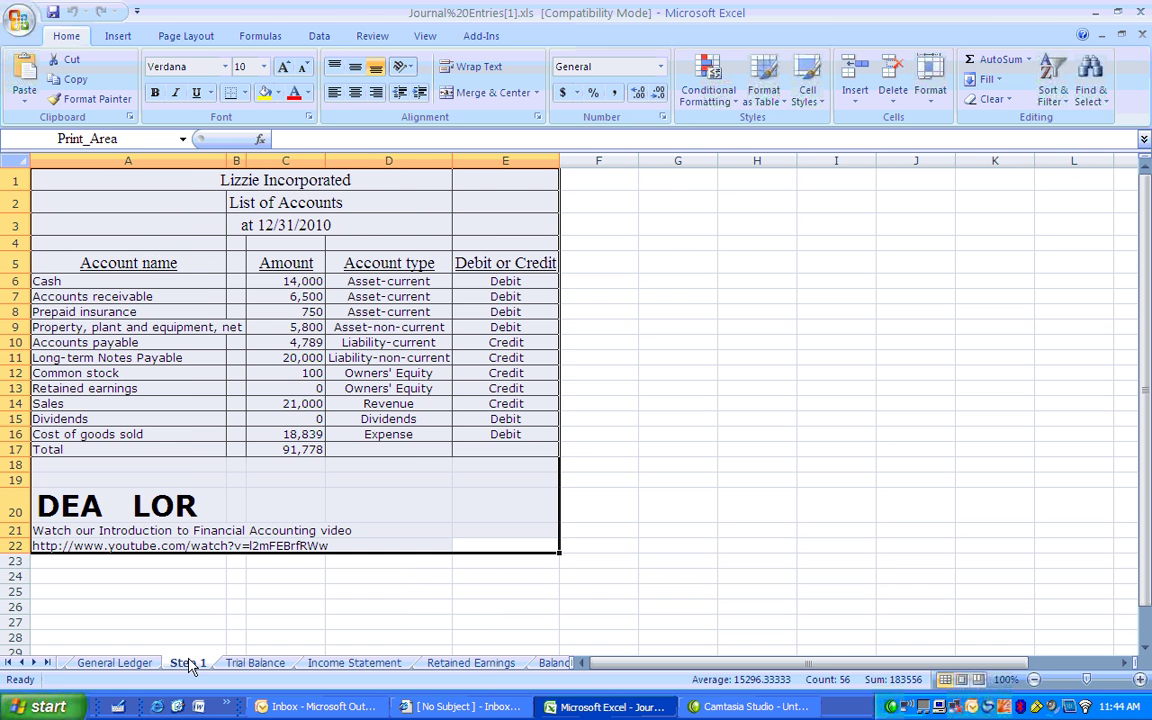
click(130, 665)
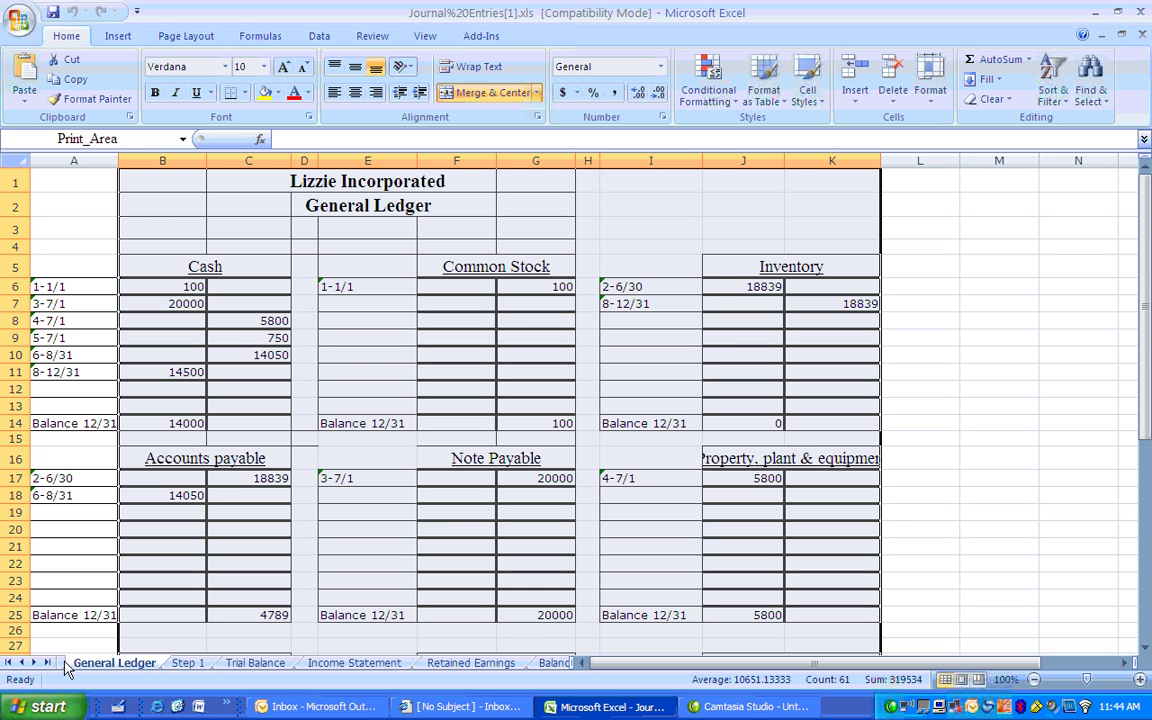
click(22, 663)
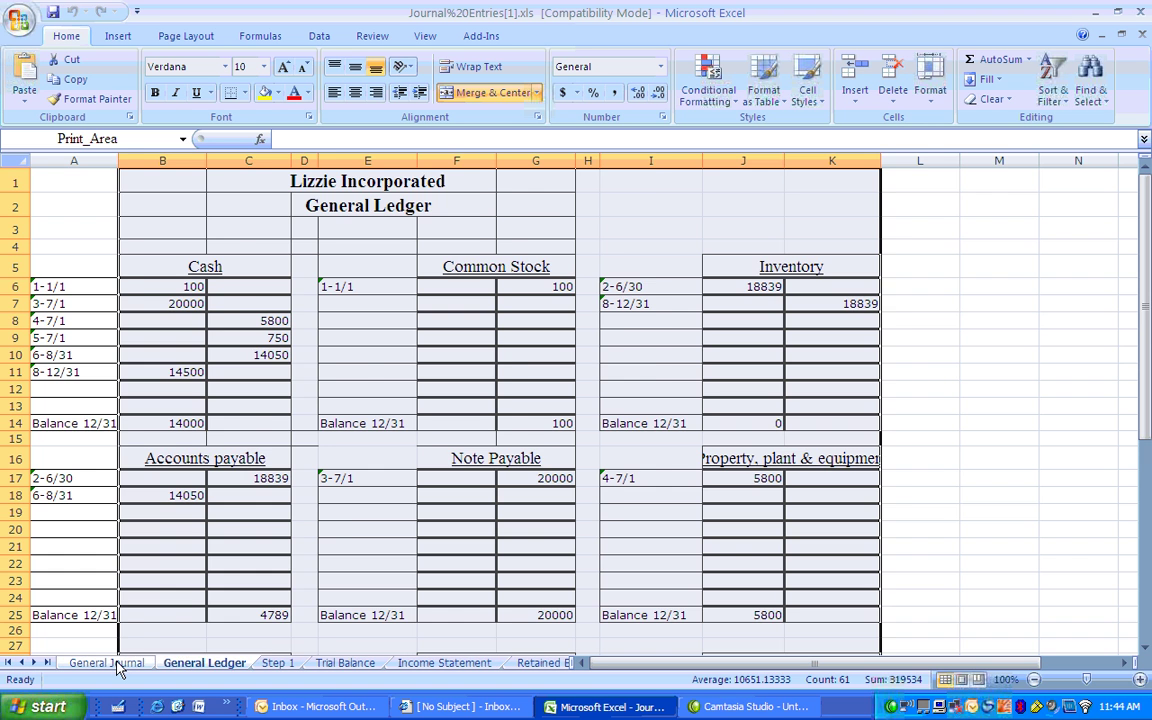
click(112, 663)
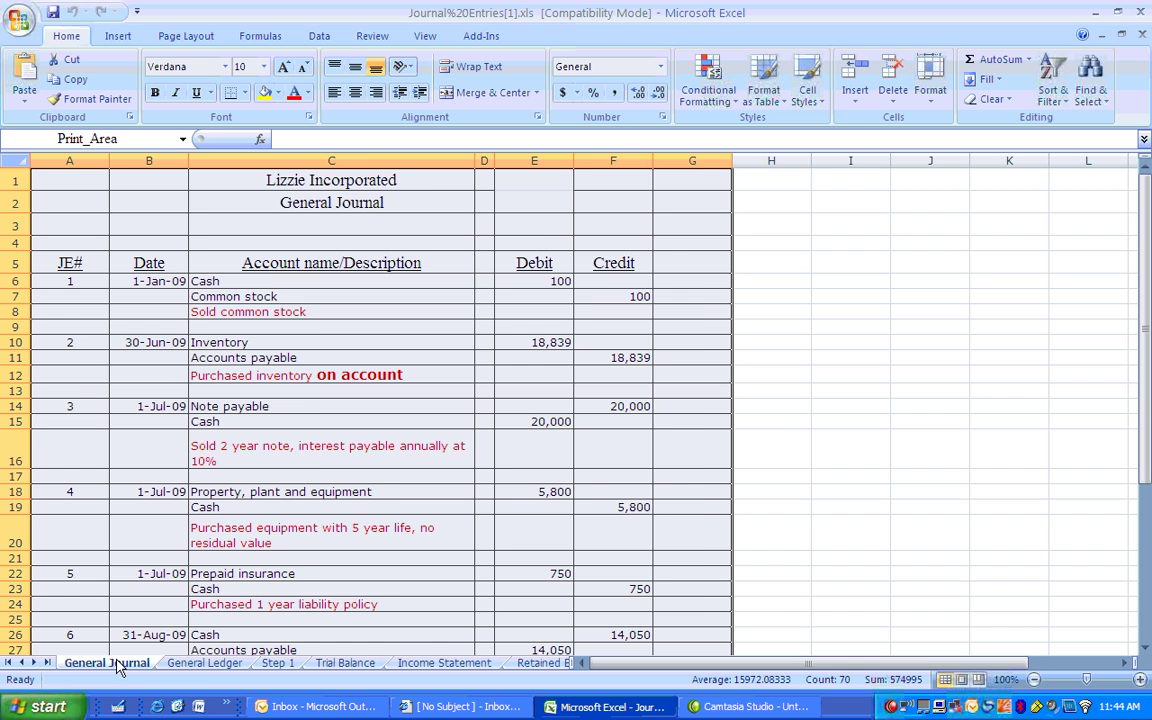
click(203, 665)
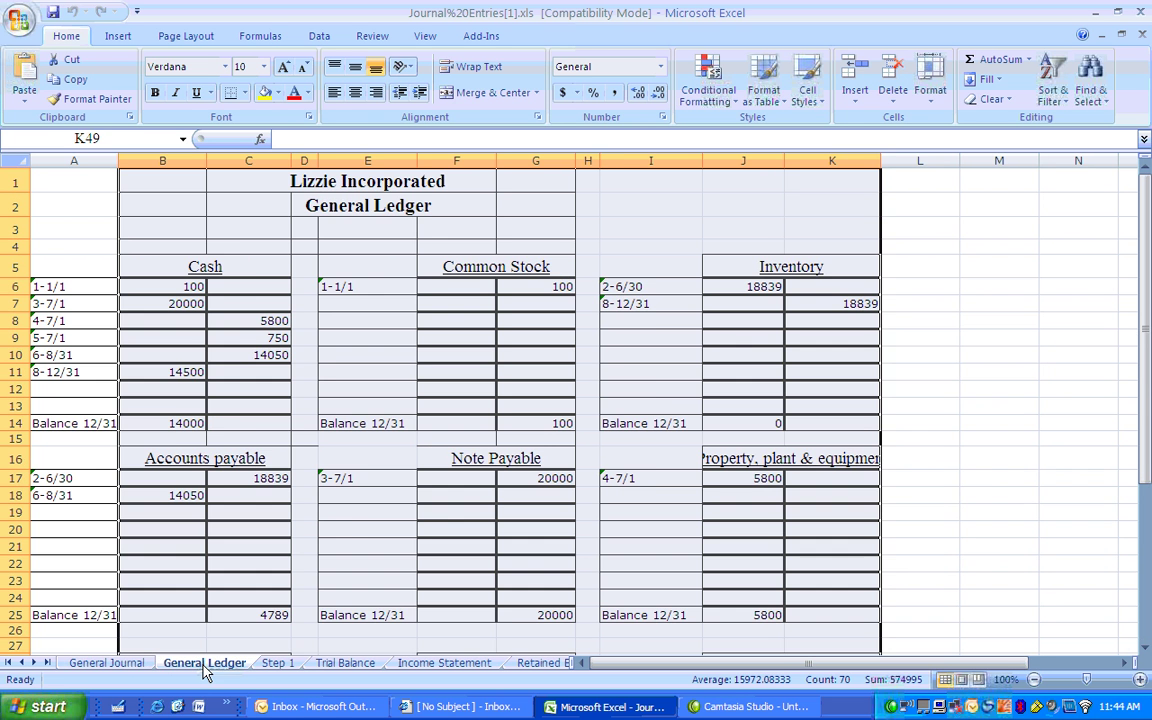
click(123, 665)
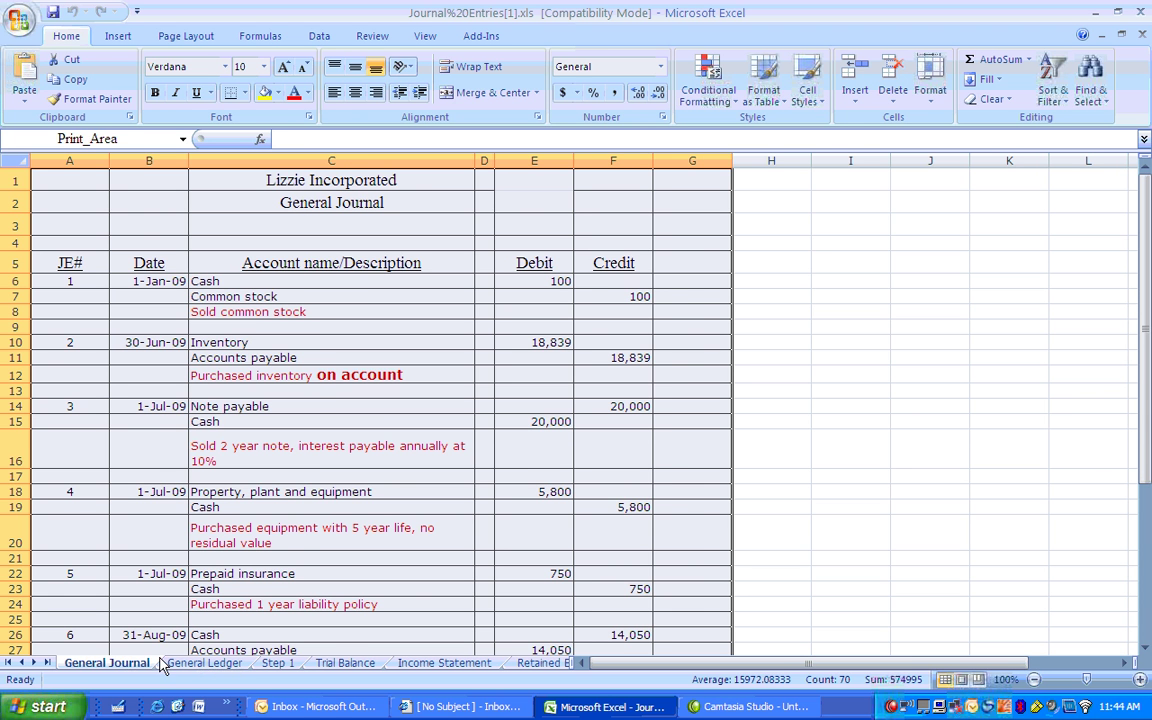
click(194, 668)
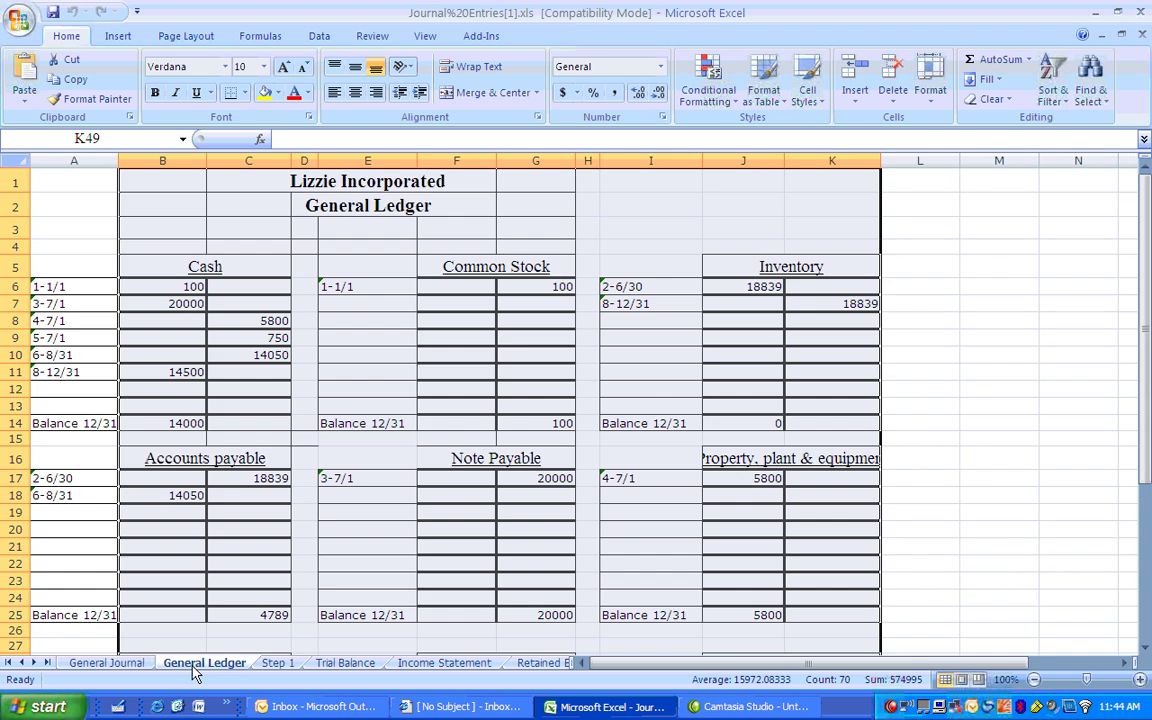
click(120, 665)
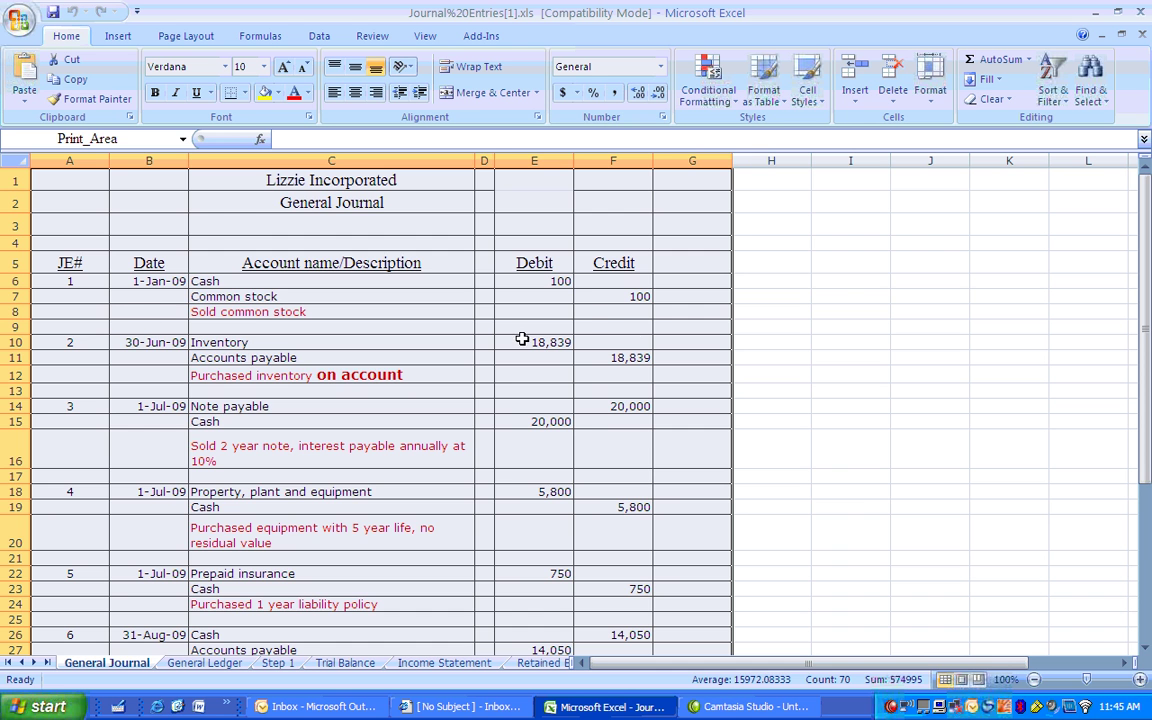
Examine journal entry 1 on the General Journal sheet: its description, Common stock and Cash accounts, and Cash debit
click(595, 313)
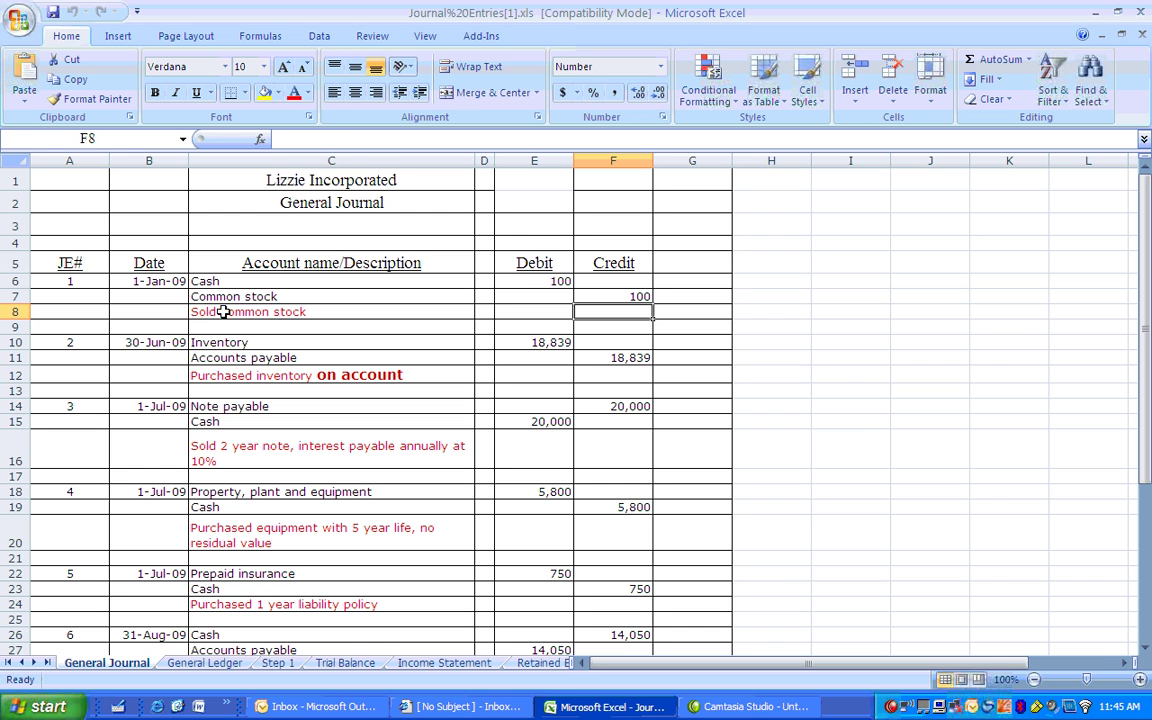
click(224, 312)
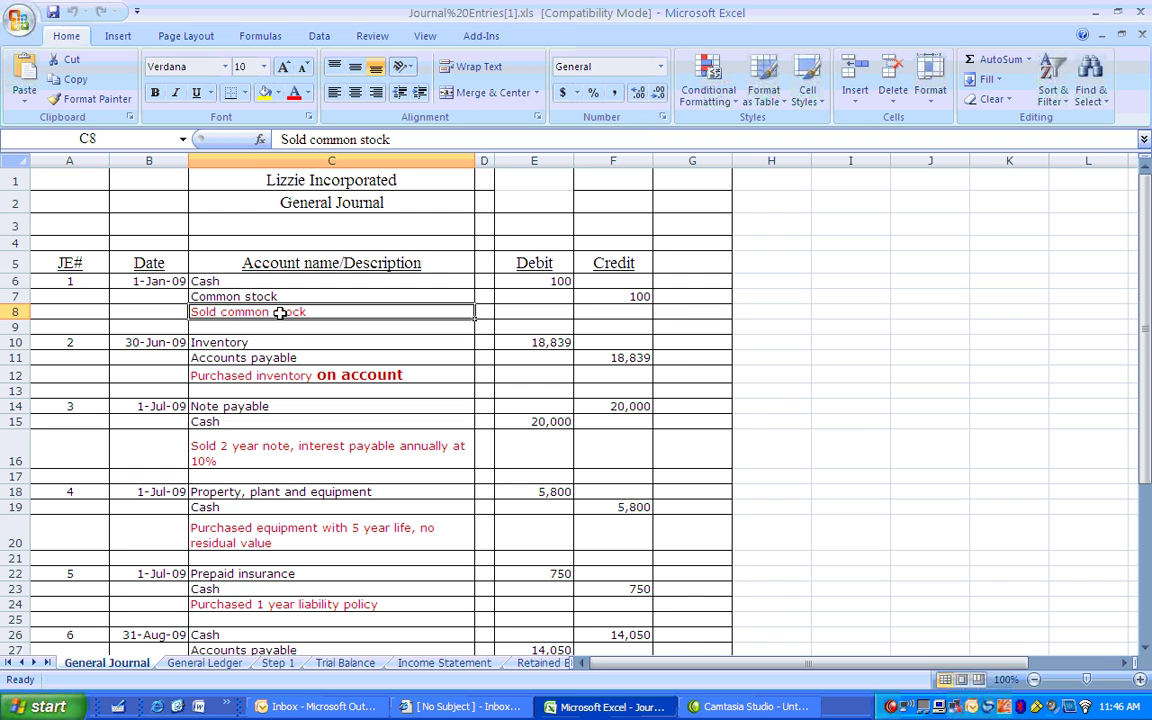
click(227, 296)
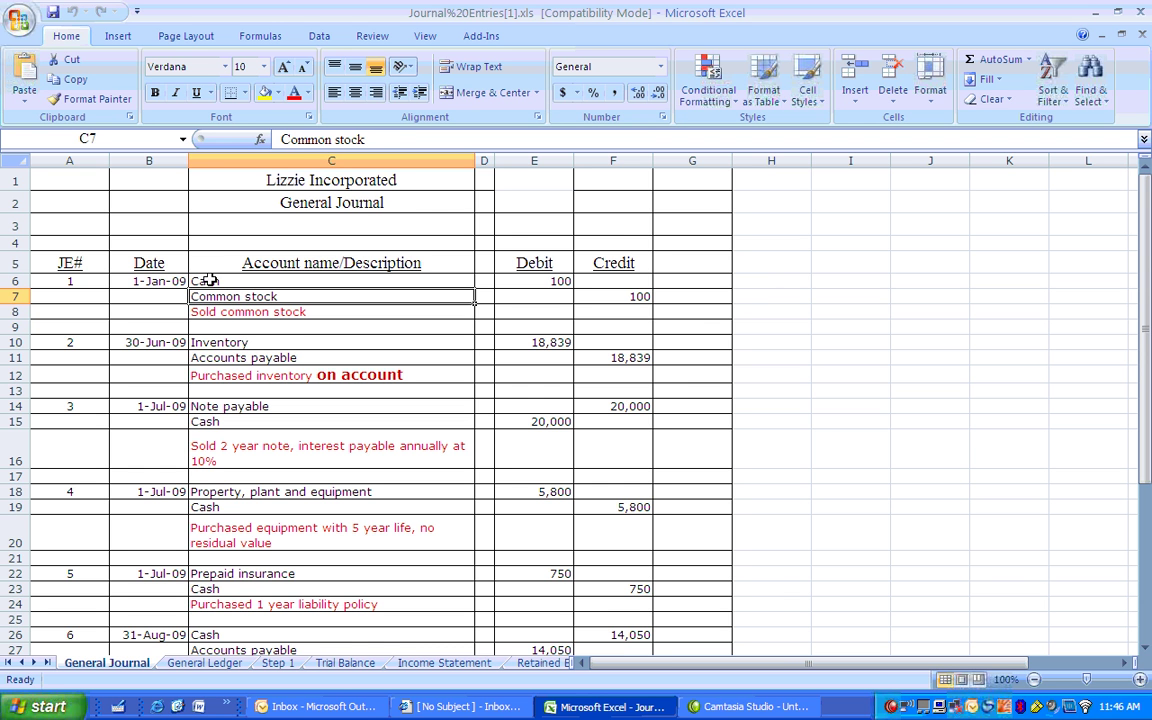
click(207, 281)
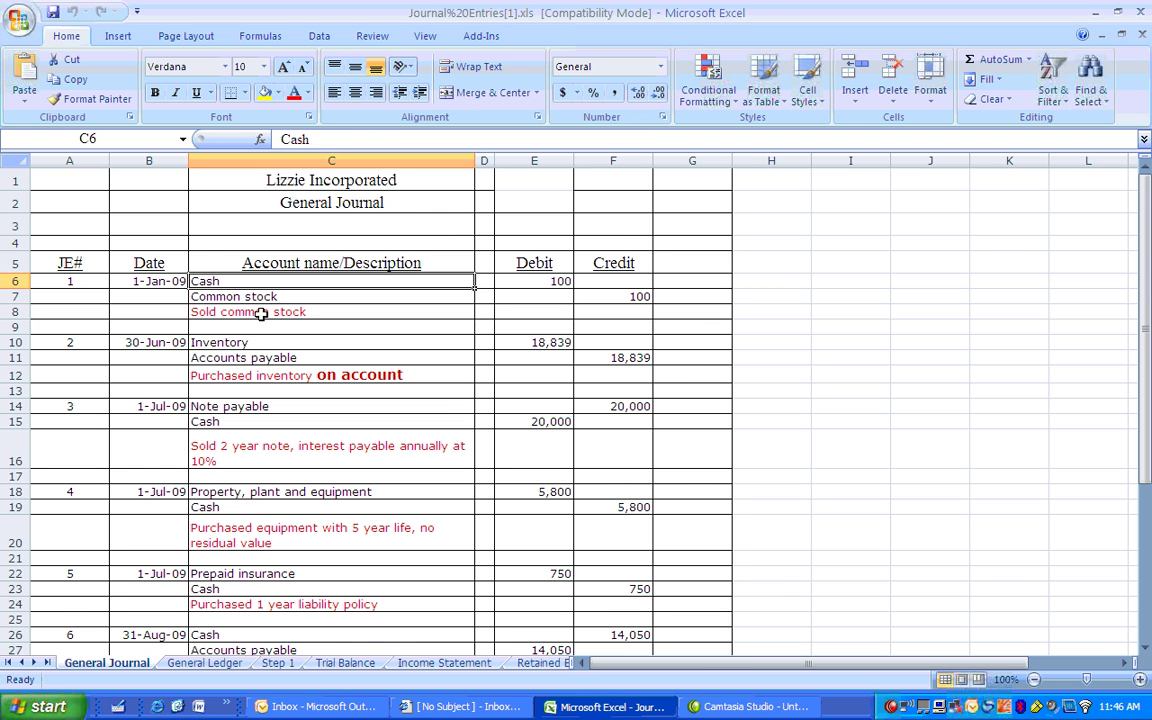
click(537, 282)
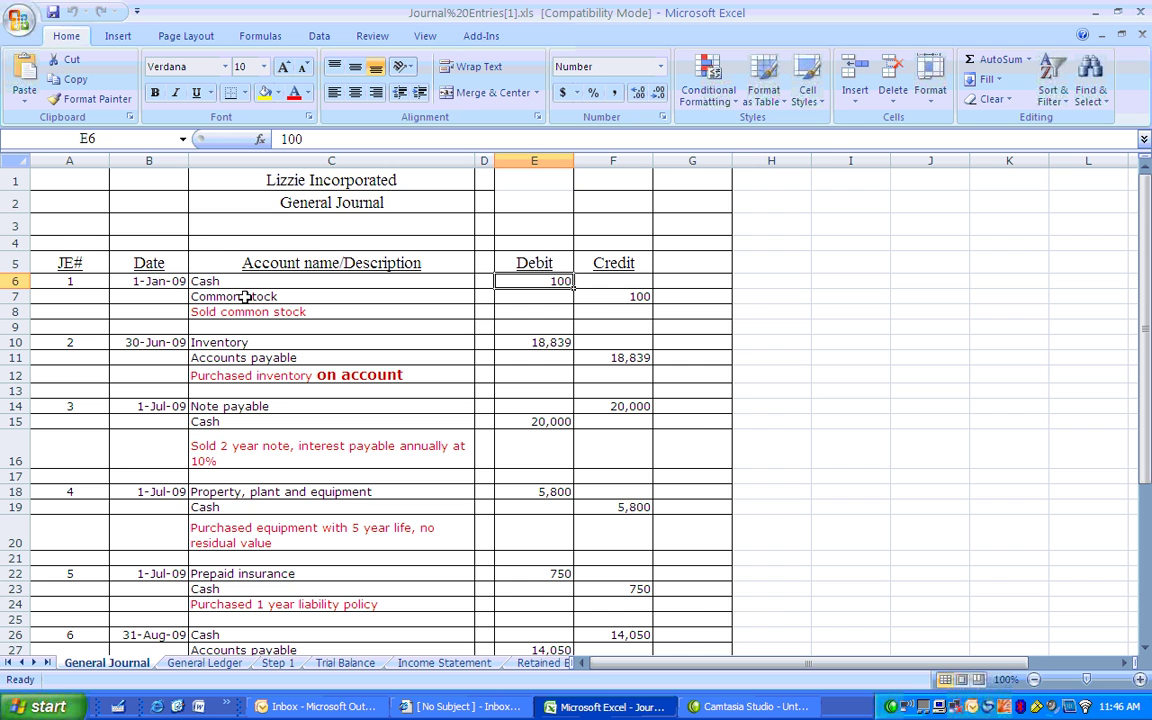
Widen column J on the General Ledger sheet so the "Property, plant & equipment" heading fits
click(194, 665)
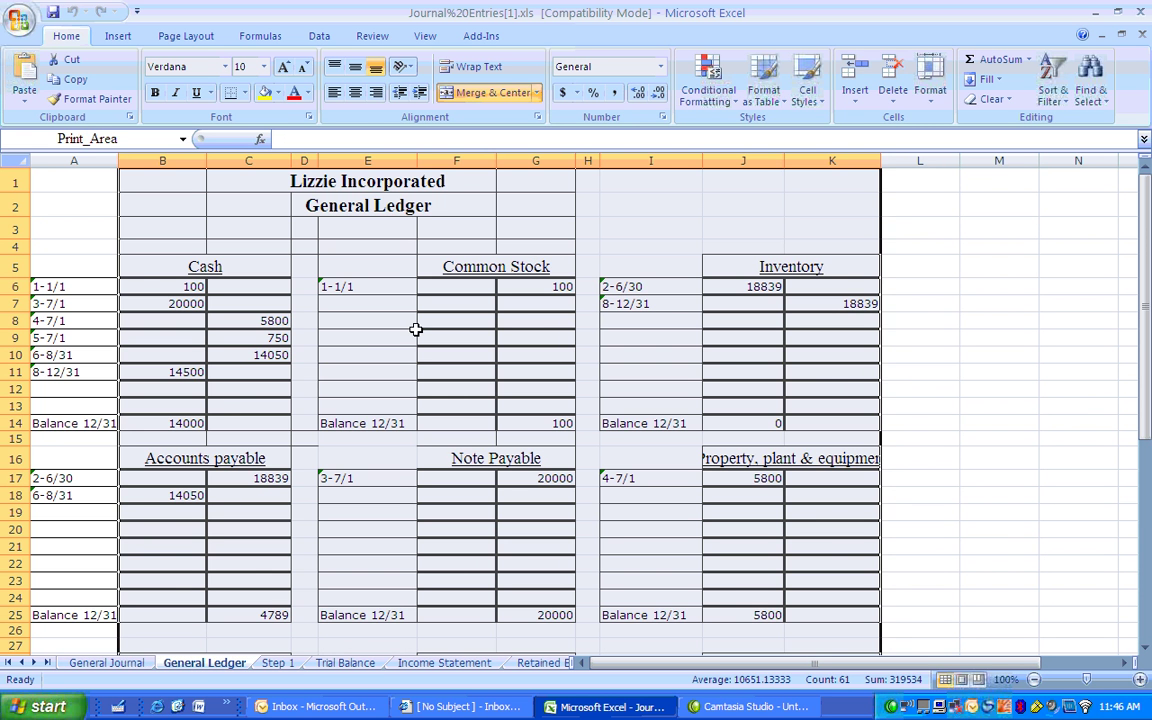
click(70, 264)
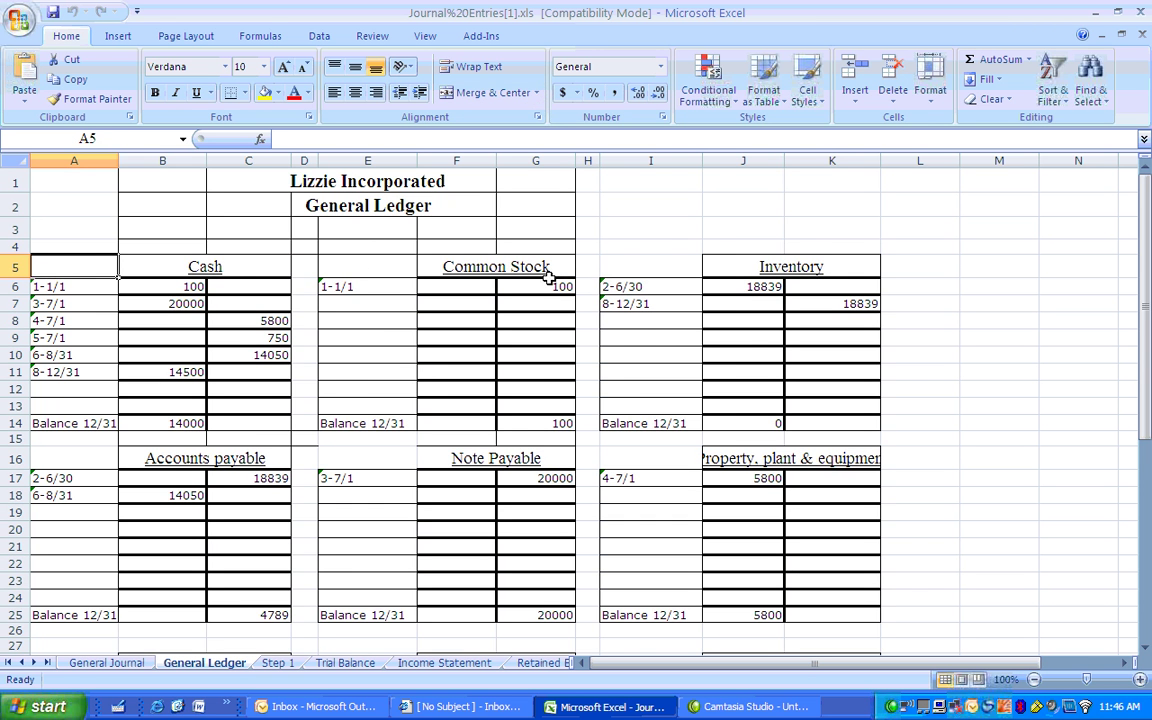
scroll(620, 336, down, 4)
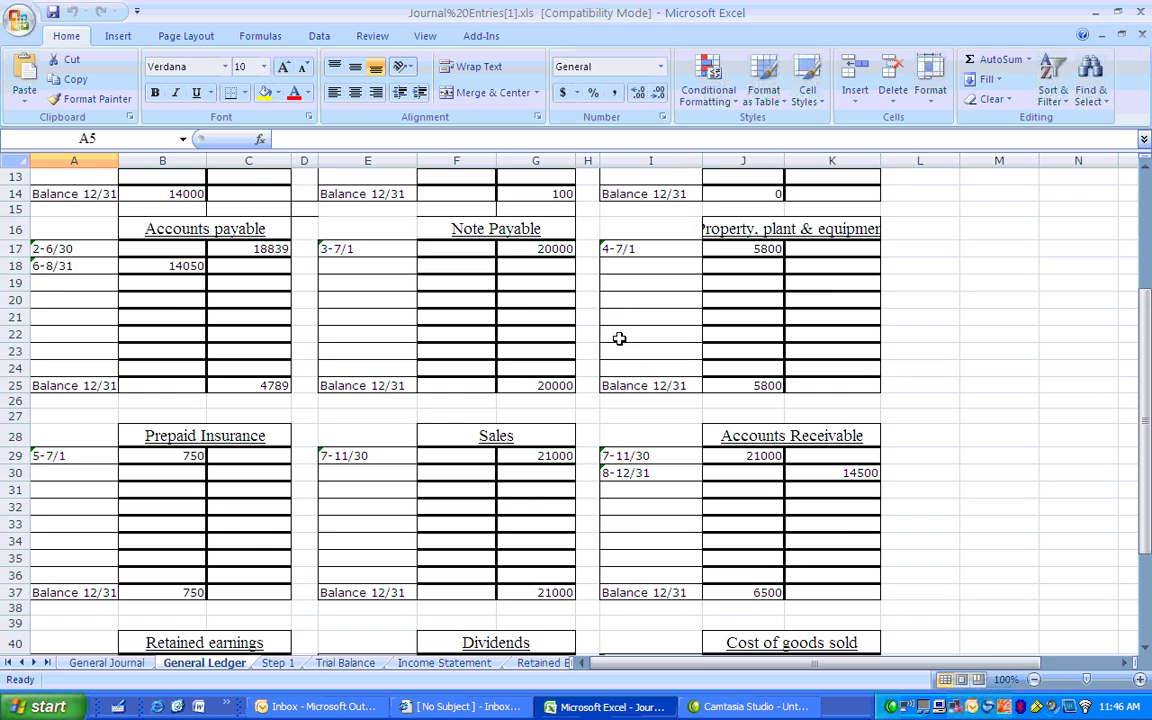
scroll(615, 328, up, 4)
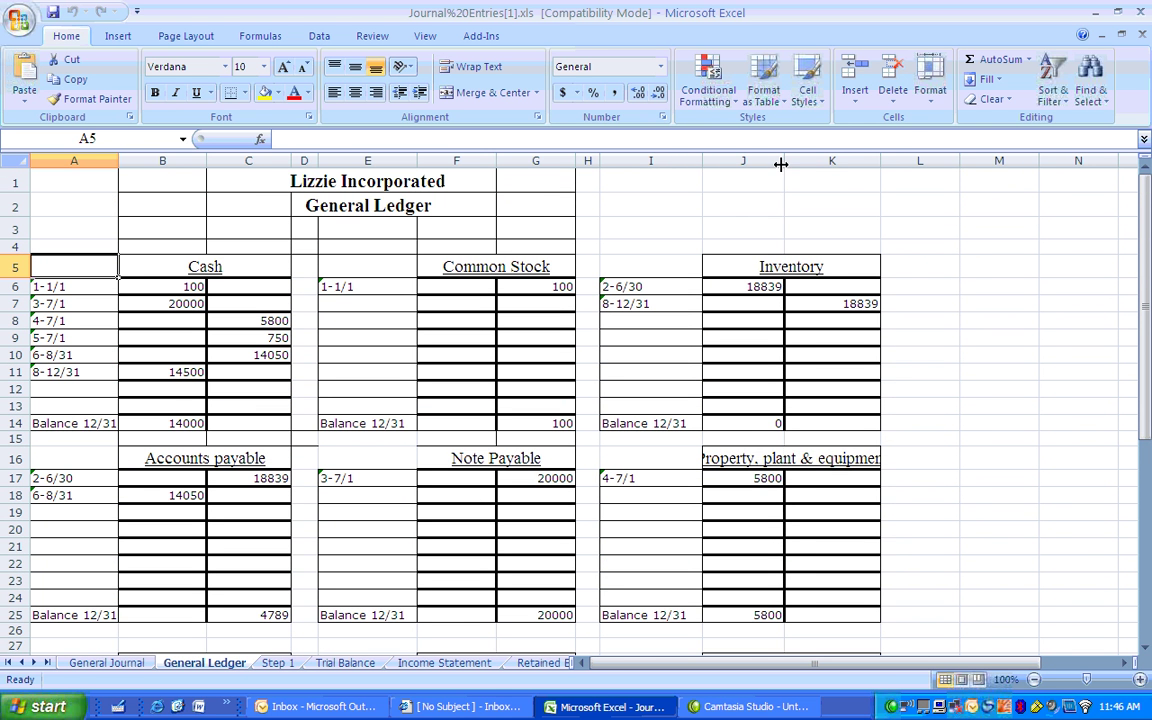
drag(781, 163, 800, 161)
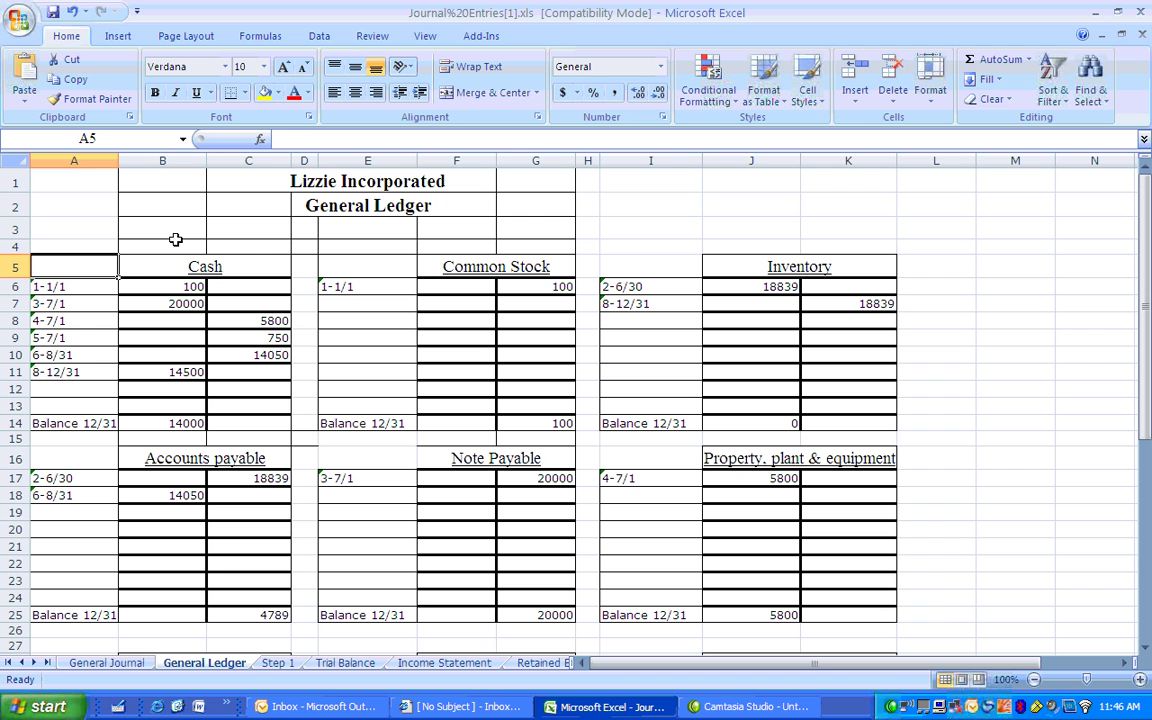
Trace the 1-1/1 reference in the ledger's Cash account to journal entry 1 and its date in the General Journal
click(67, 288)
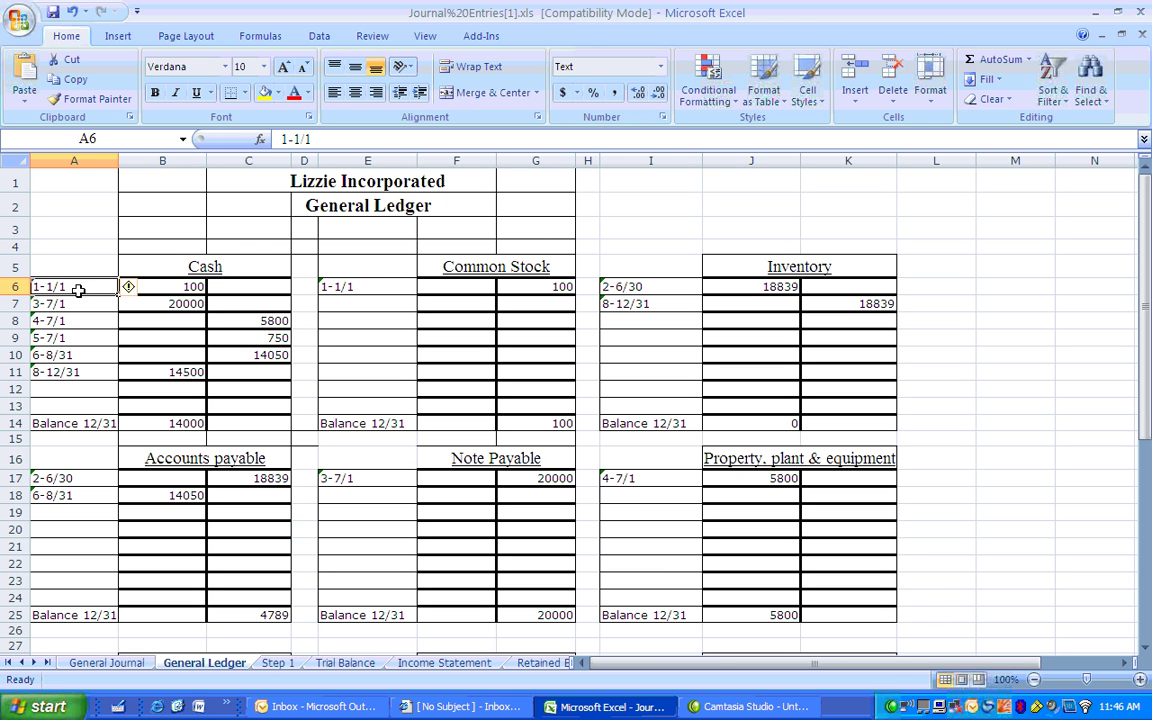
click(97, 666)
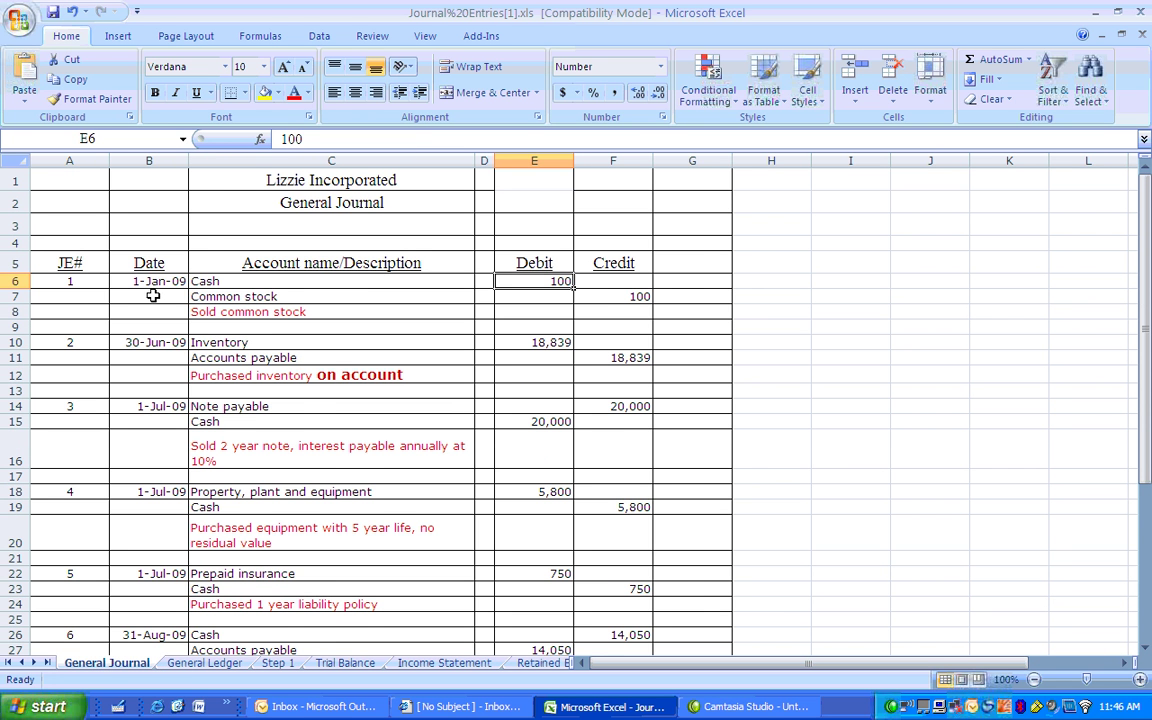
click(207, 664)
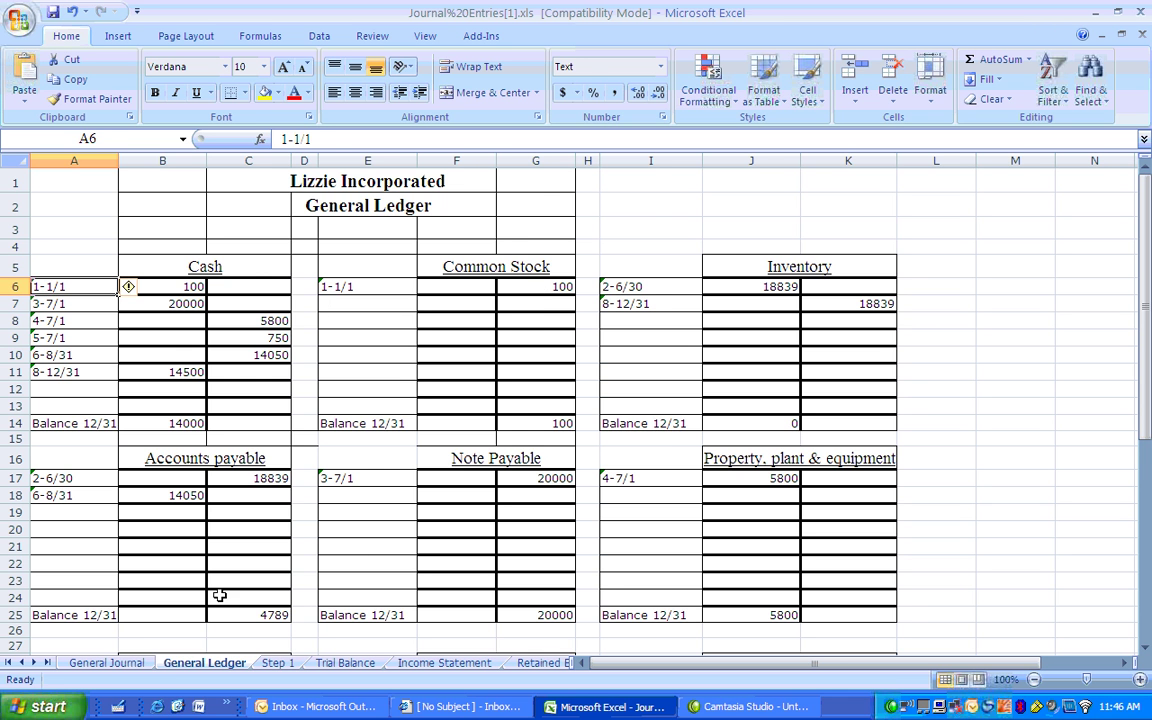
click(110, 663)
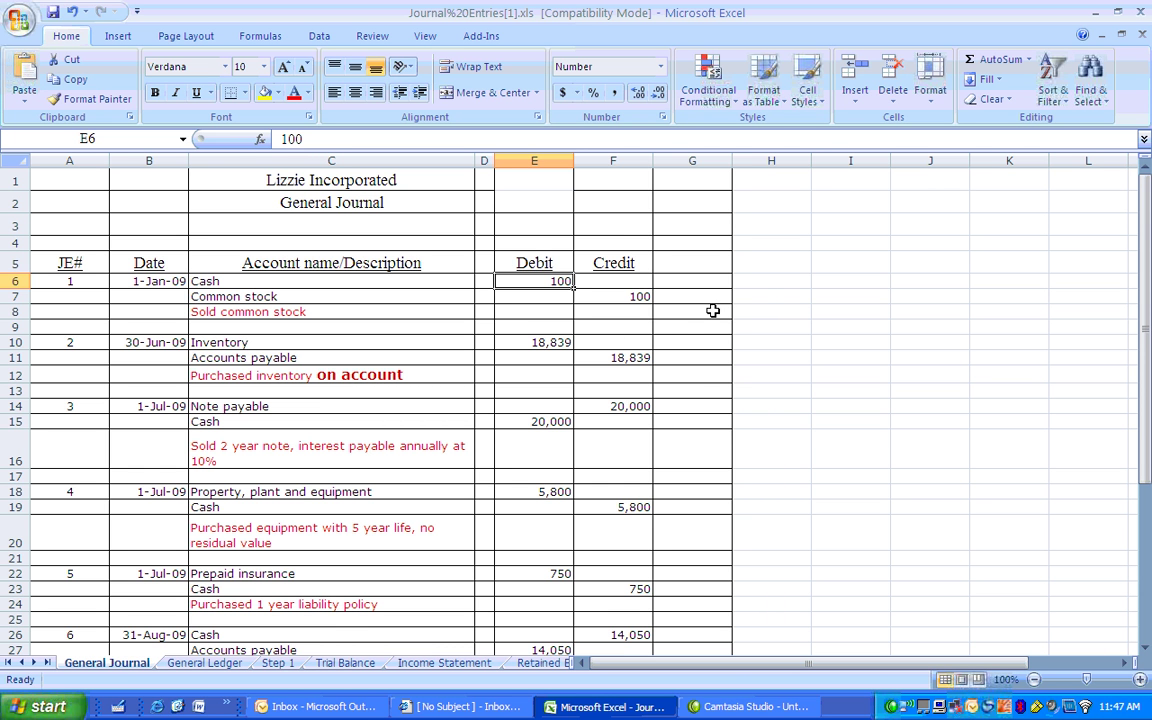
Look over the General Journal entries, examine entry 2's "Purchased inventory on account" description, and open the General Ledger for its postings
scroll(711, 312, down, 2)
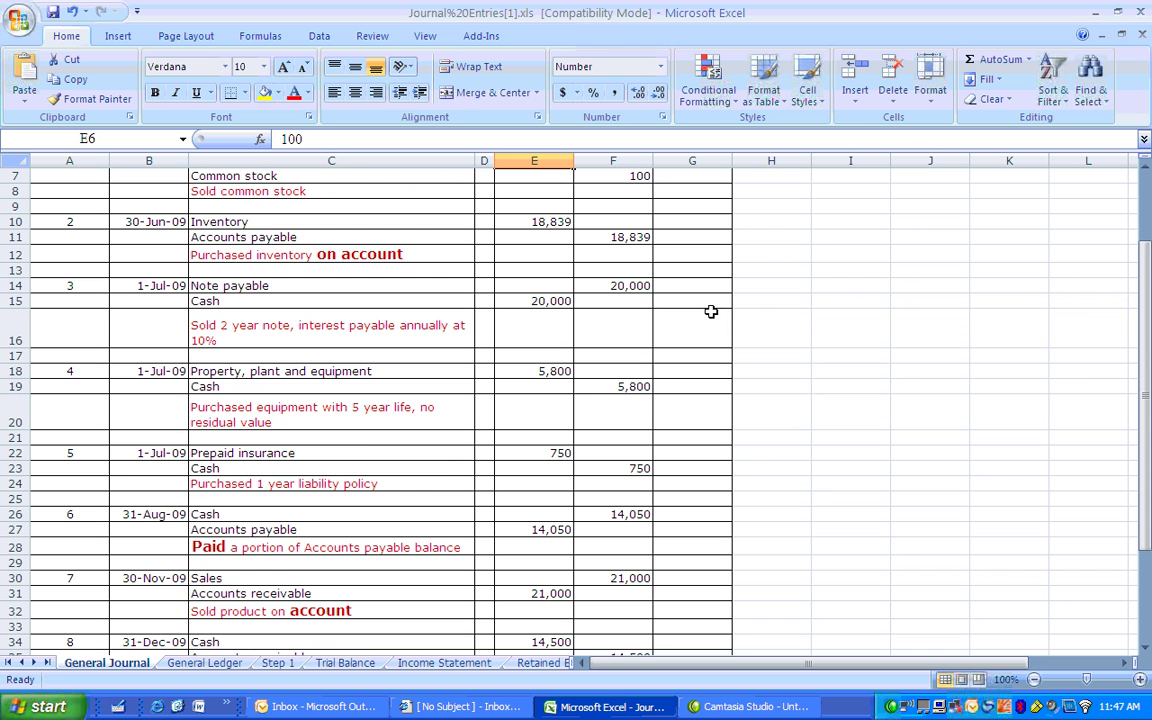
scroll(723, 338, down, 1)
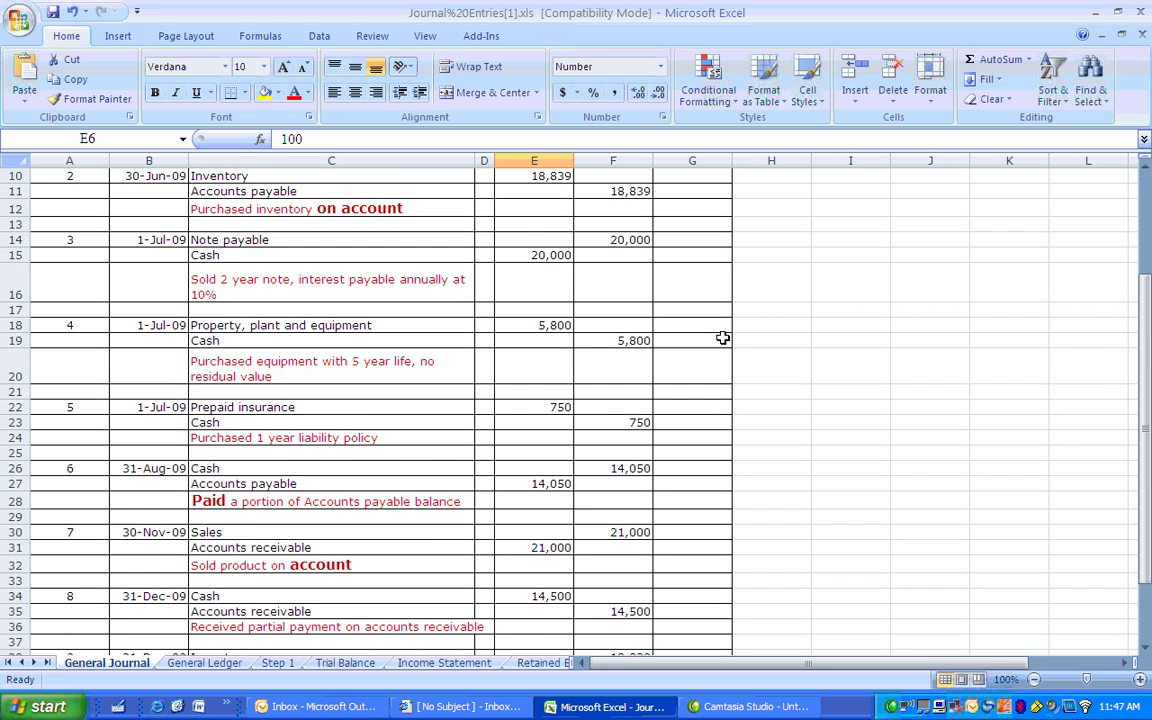
scroll(721, 336, up, 2)
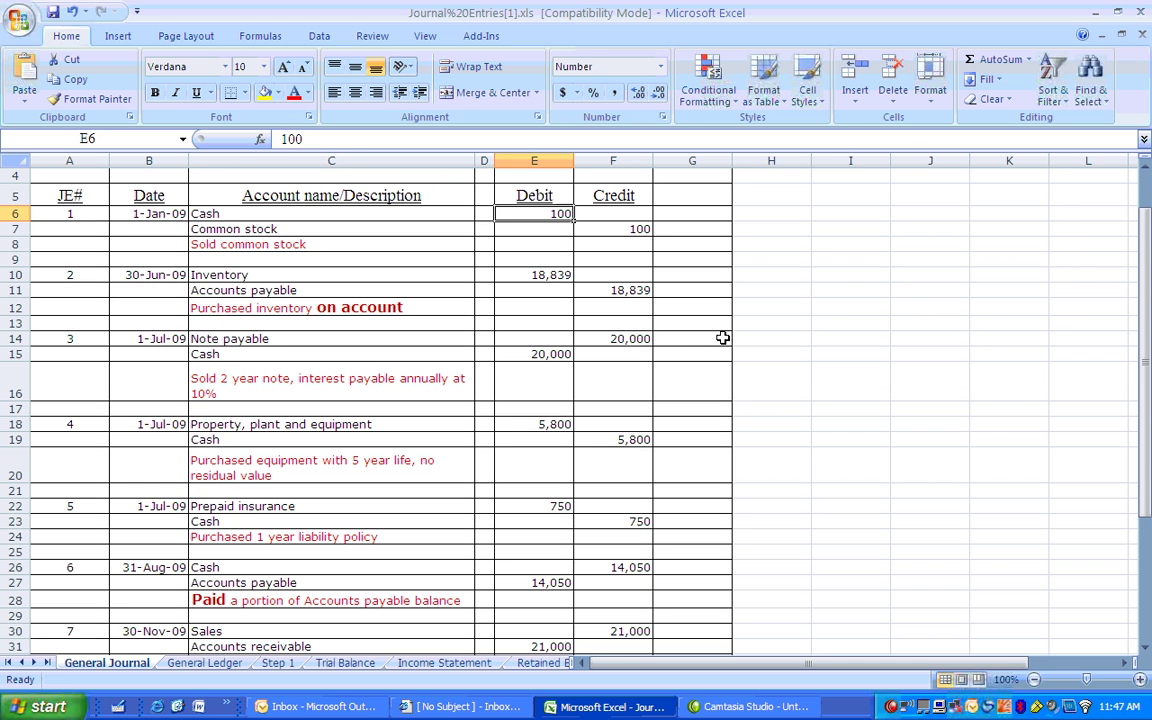
click(347, 311)
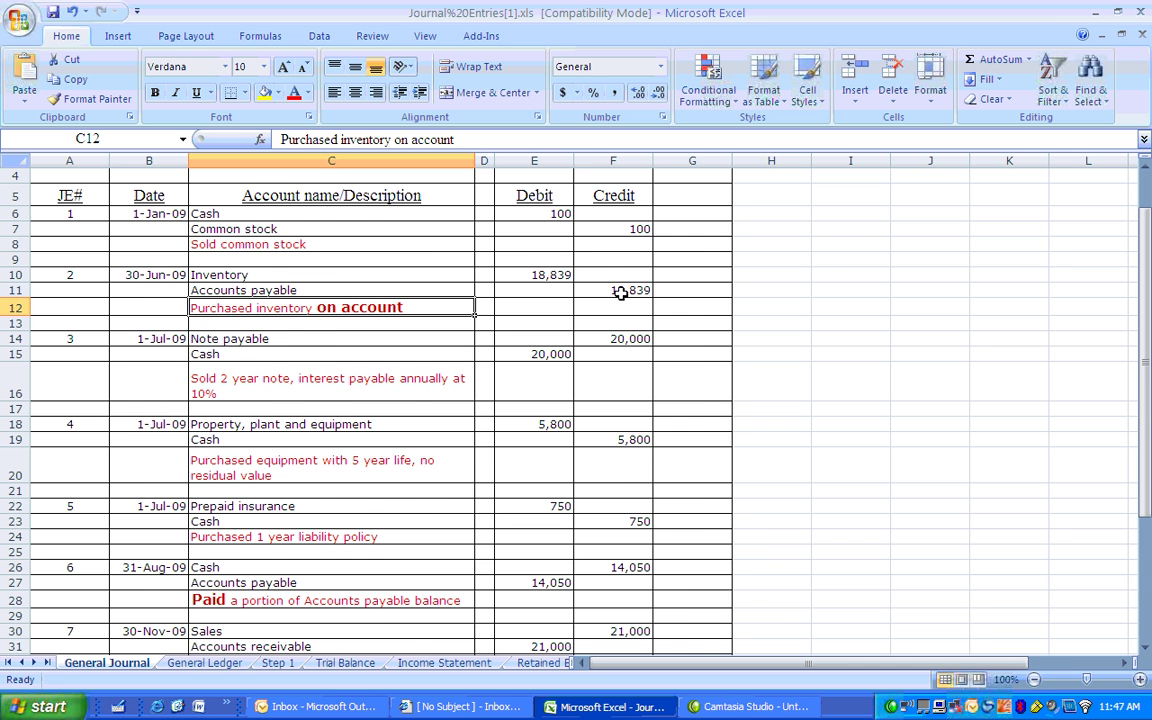
click(212, 664)
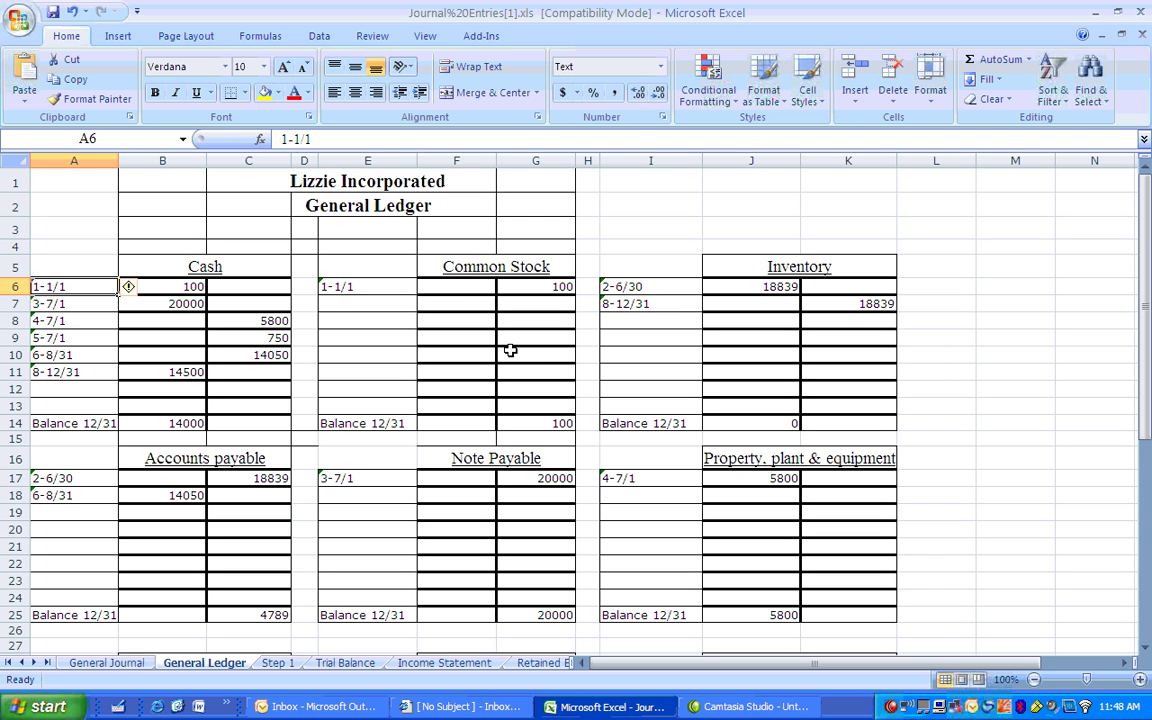
Compare the General Journal entries with their postings in the General Ledger's Cash, Note Payable and Property, plant & equipment T-accounts
click(118, 664)
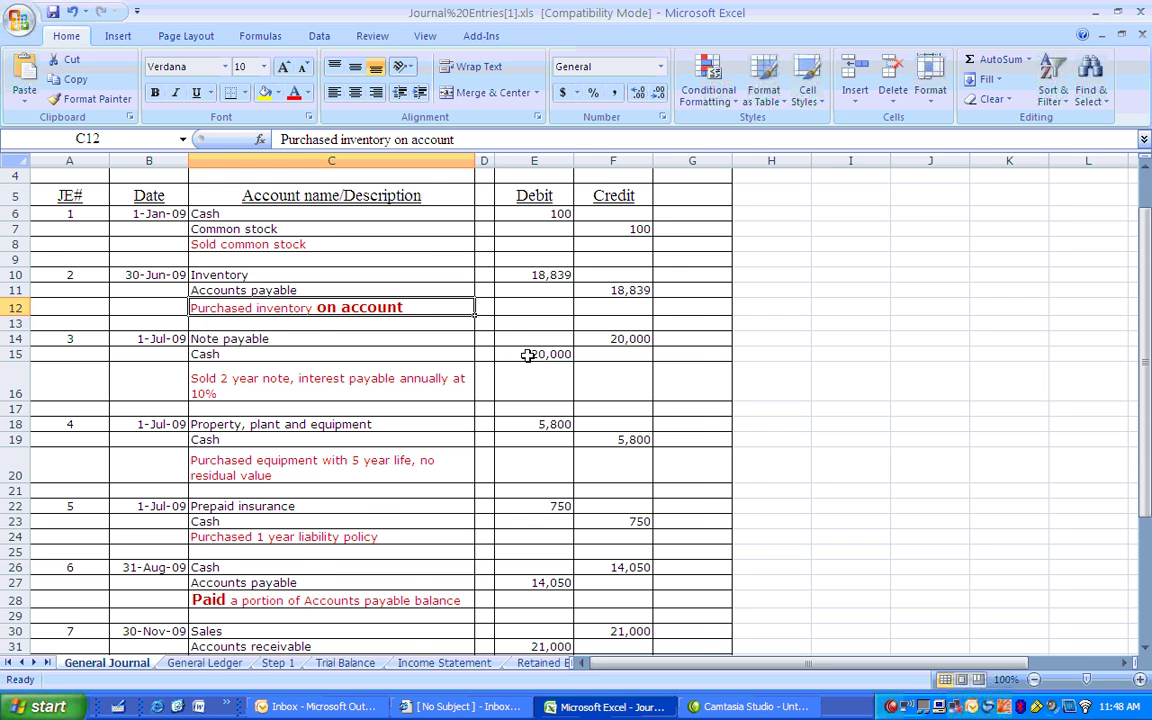
click(204, 663)
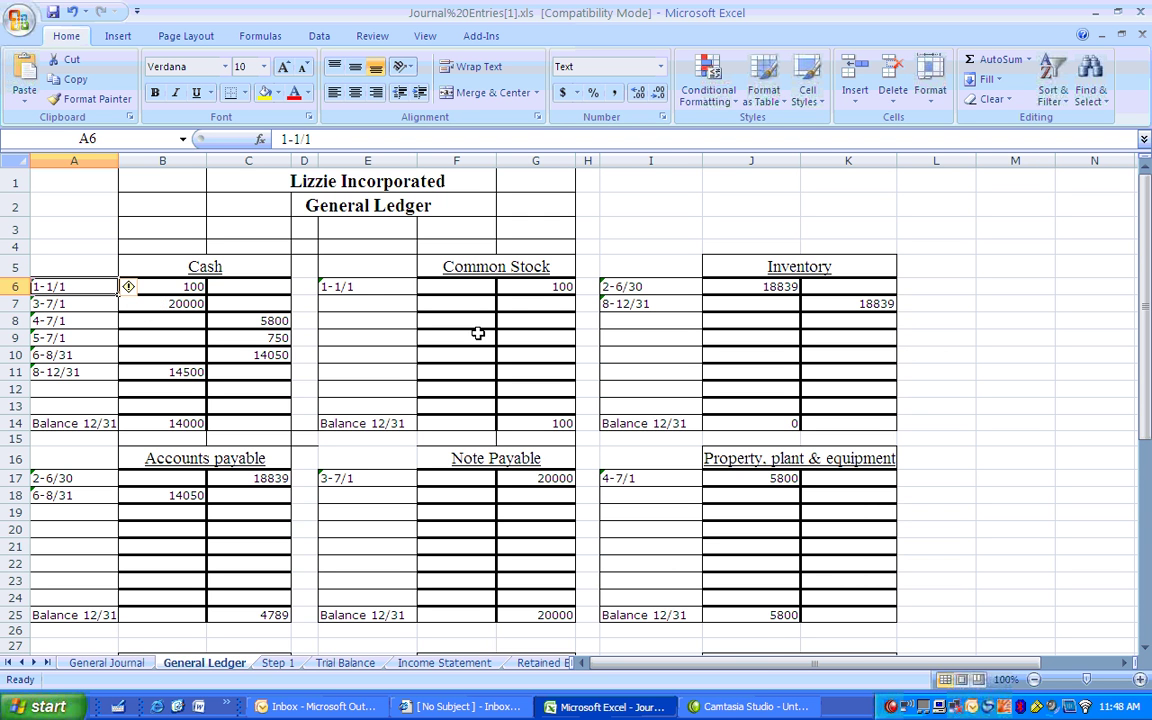
scroll(527, 321, down, 1)
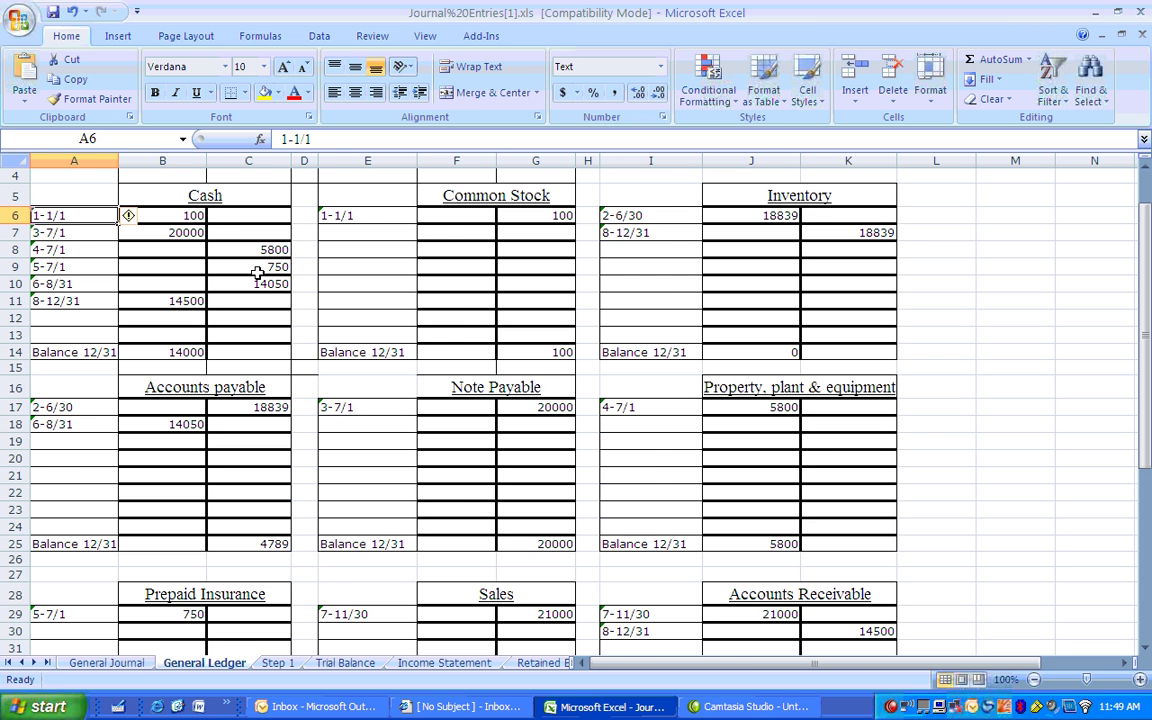
scroll(340, 289, up, 1)
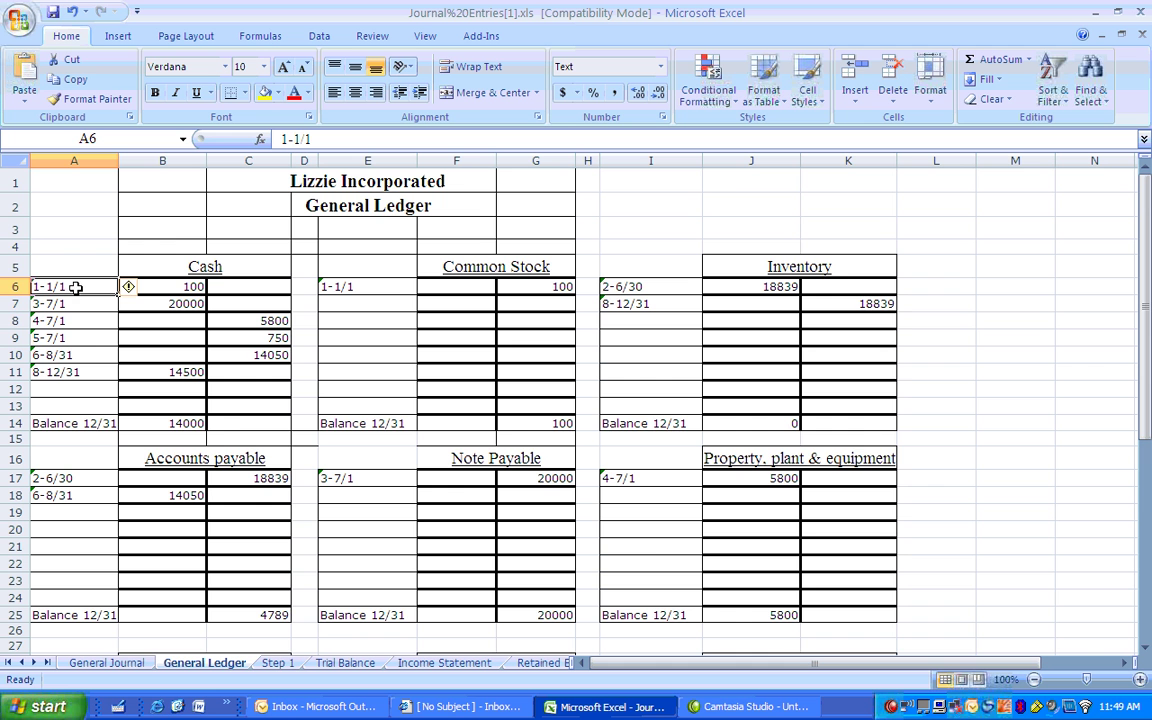
Review journal entries 1 through 9 on the General Journal sheet, from the stock sale to the periodic inventory entry
click(86, 662)
scroll(138, 476, up, 1)
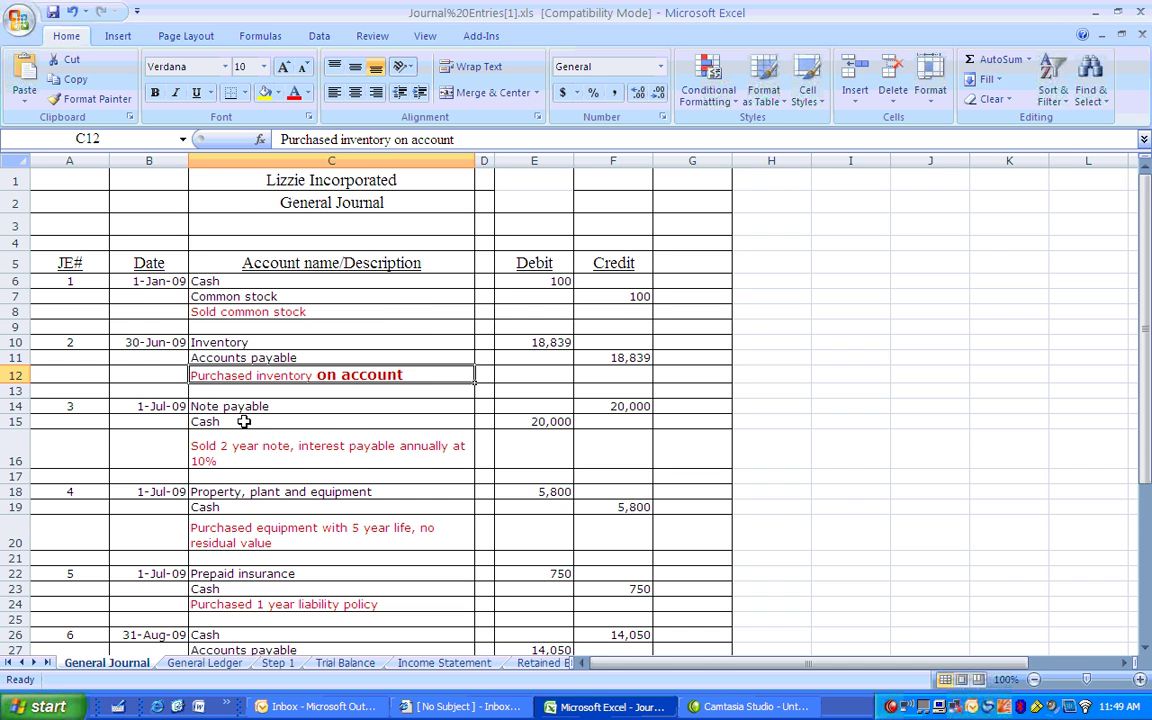
scroll(453, 399, down, 1)
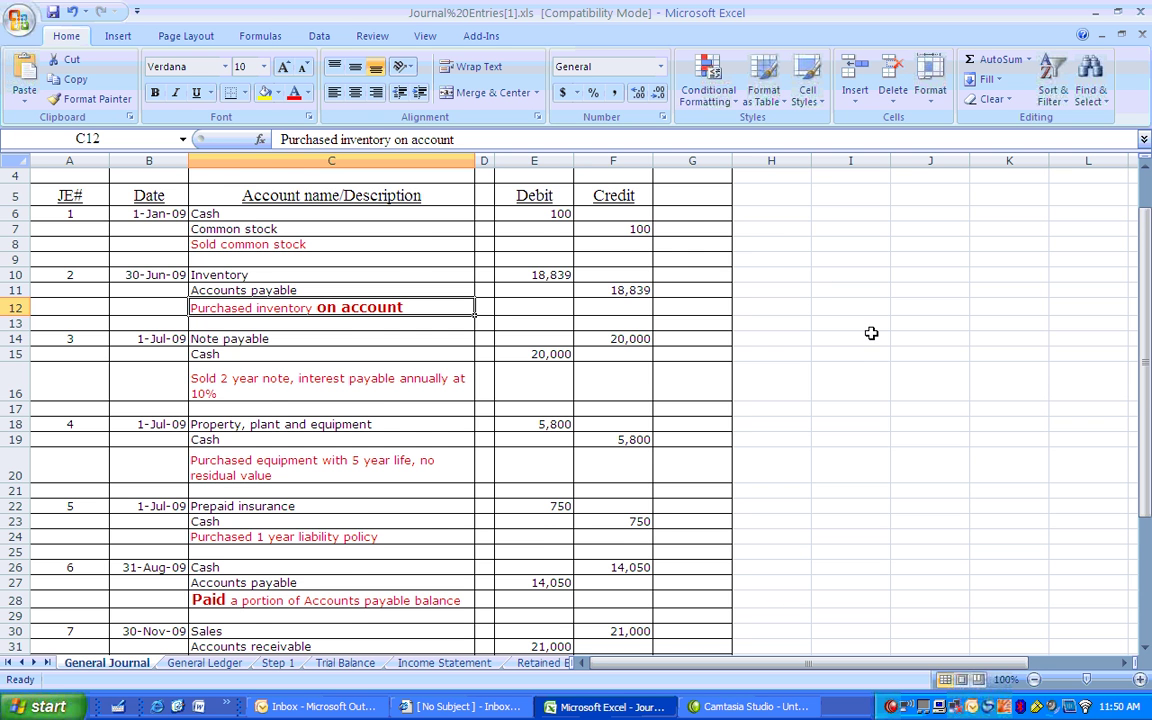
scroll(871, 339, down, 1)
scroll(868, 338, down, 2)
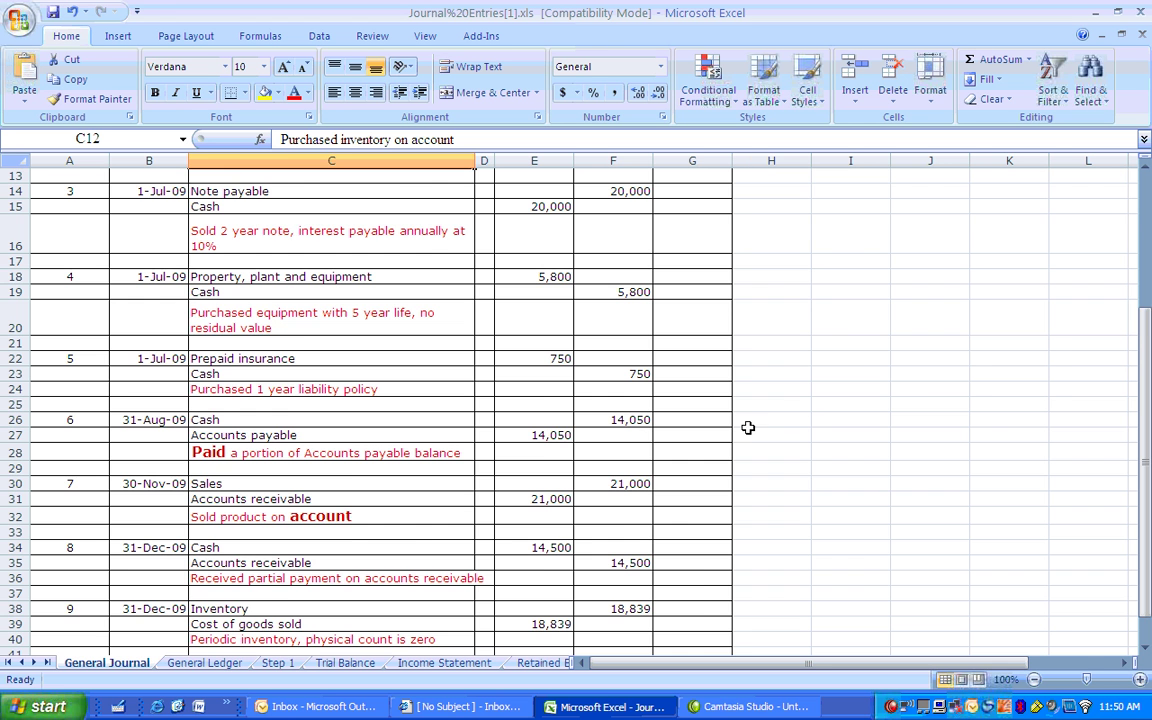
scroll(748, 429, down, 1)
Look over the General Ledger T-accounts, and examine the List of Accounts and DEA LOR mnemonic on the Step 1 sheet
click(205, 663)
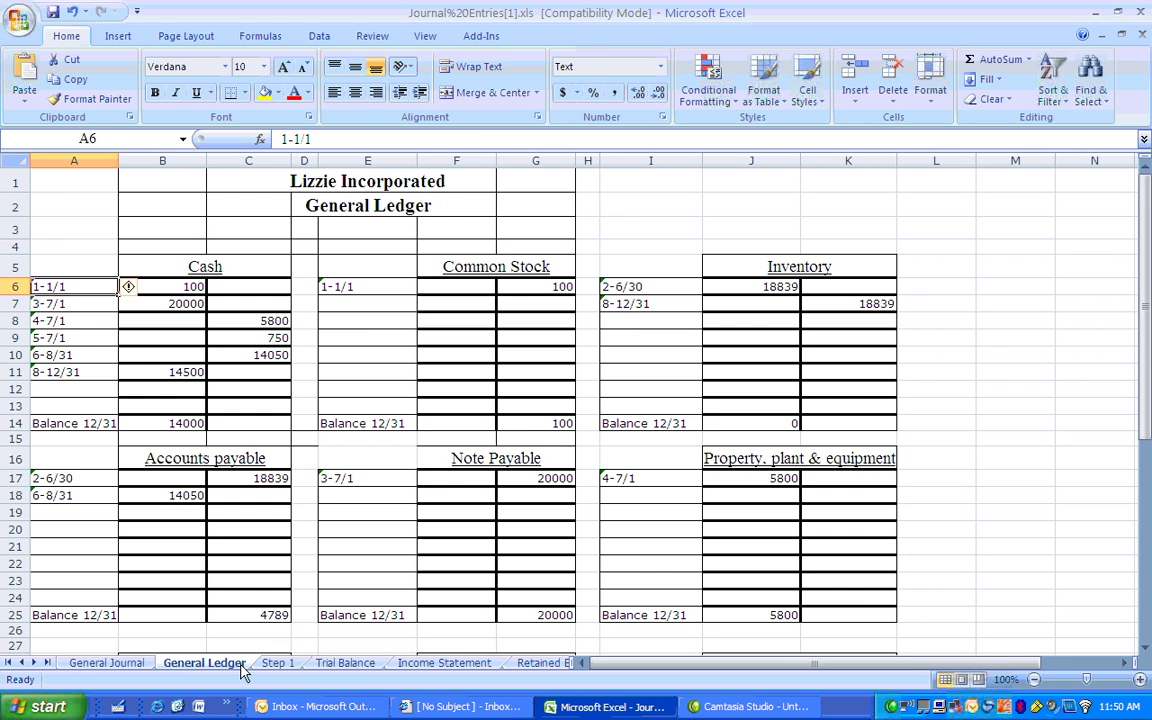
scroll(307, 607, down, 5)
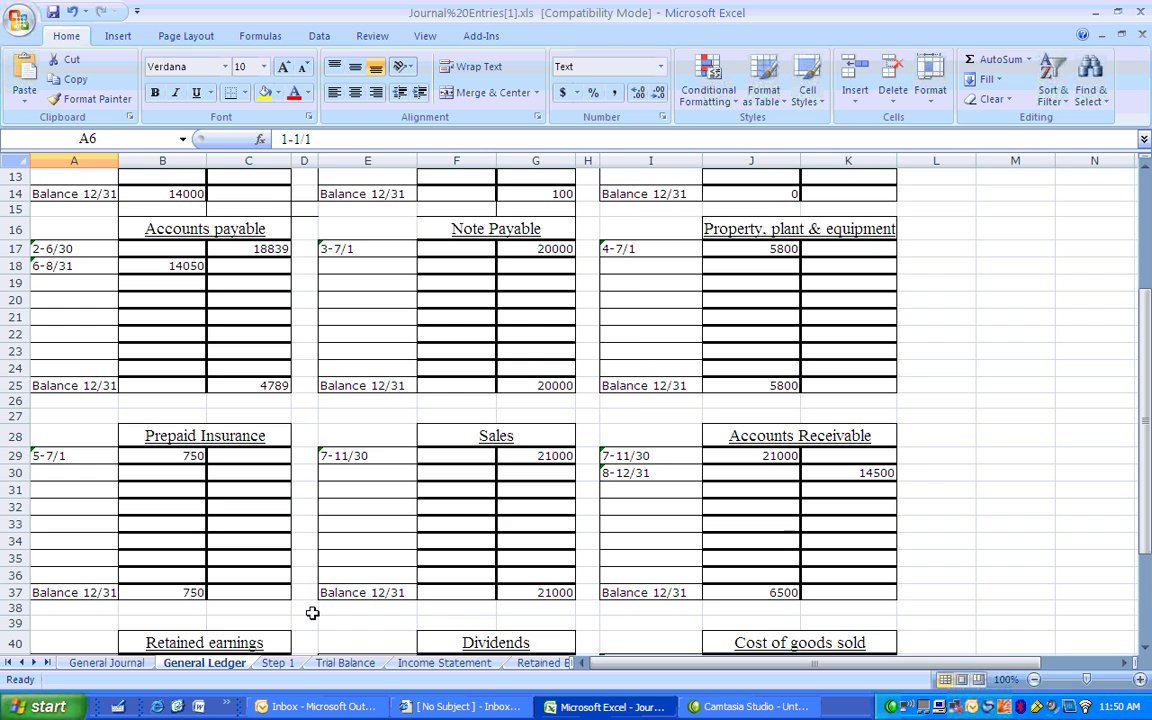
click(278, 663)
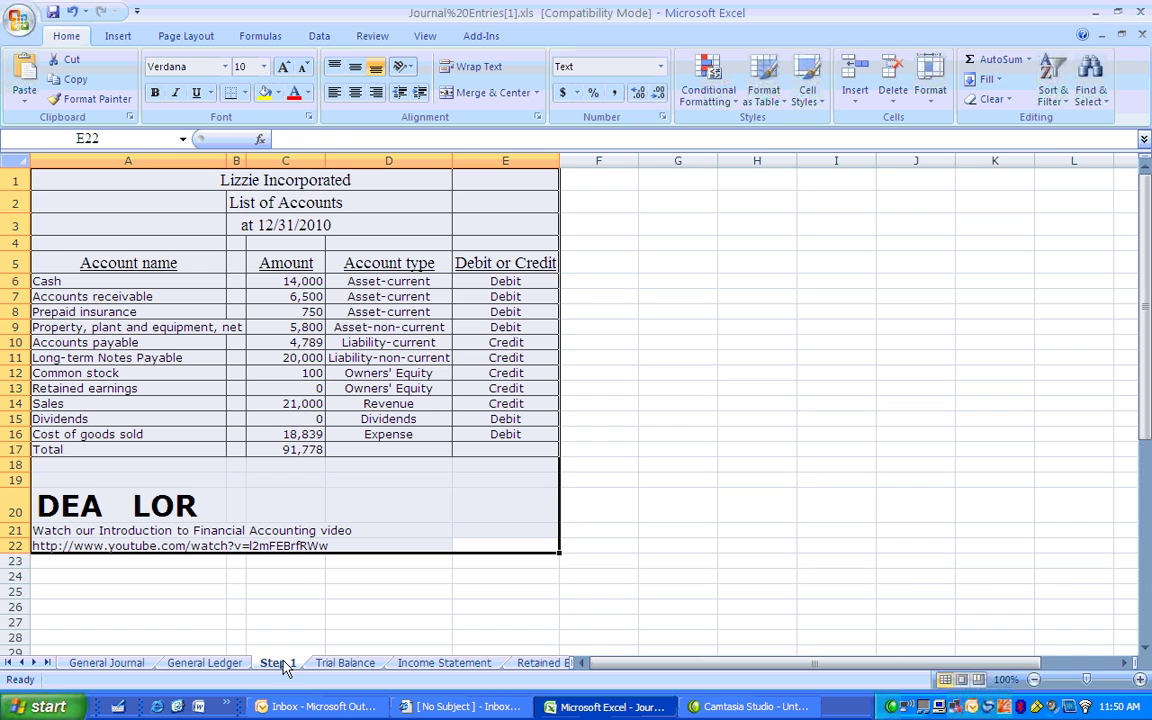
click(120, 505)
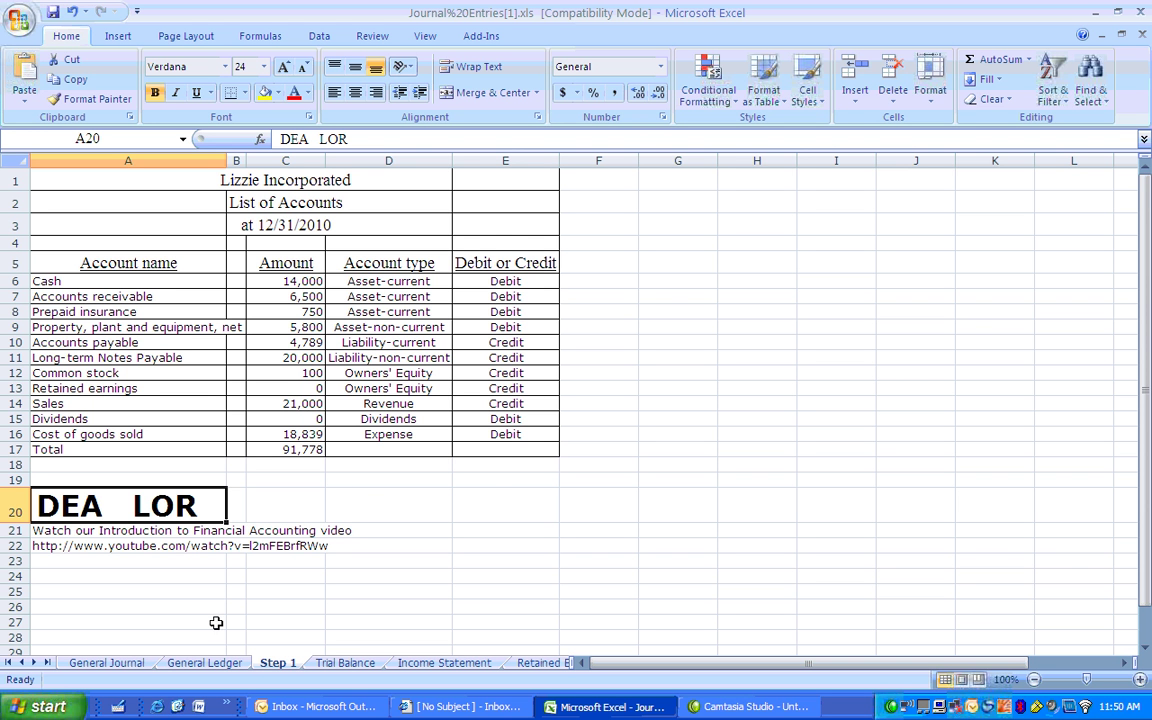
Revisit the later General Journal entries and examine the General Ledger T-accounts from Prepaid Insurance through Cost of goods sold
click(107, 663)
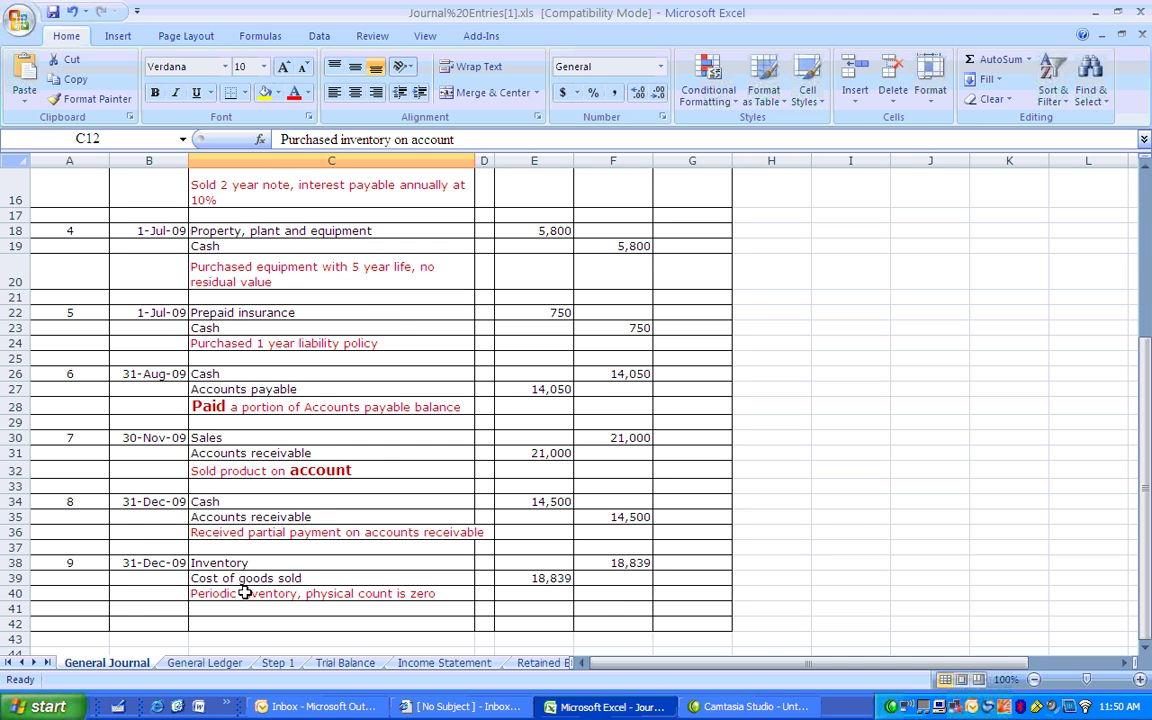
scroll(287, 573, up, 2)
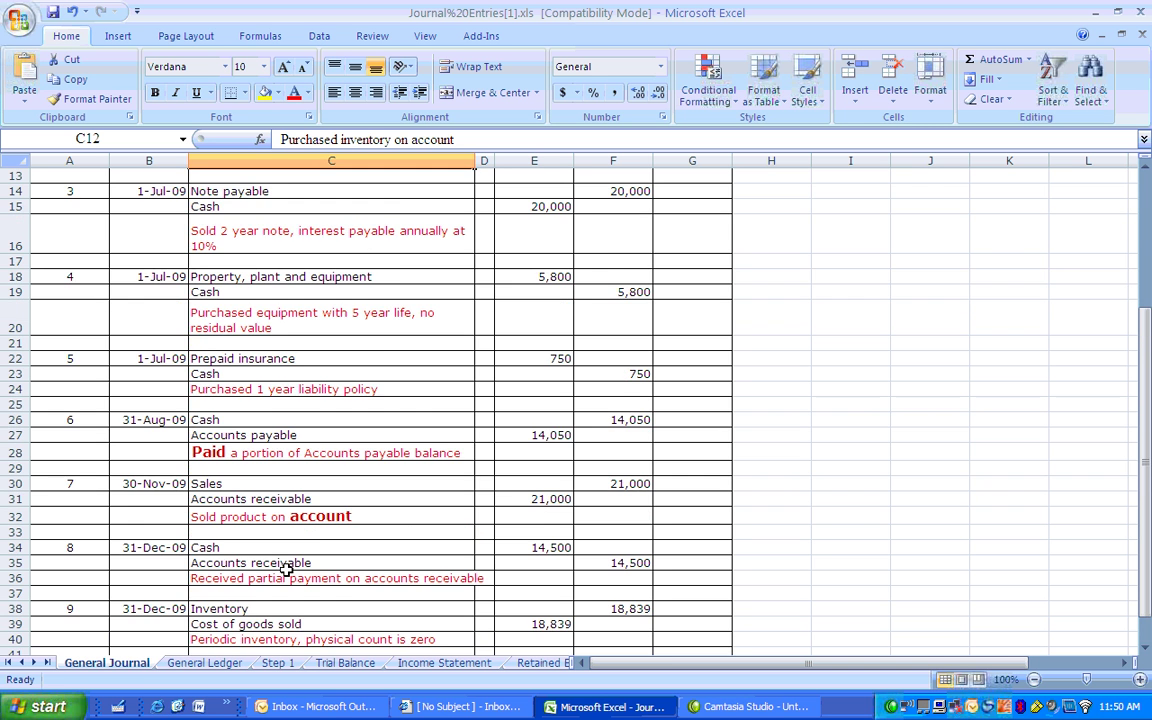
click(186, 664)
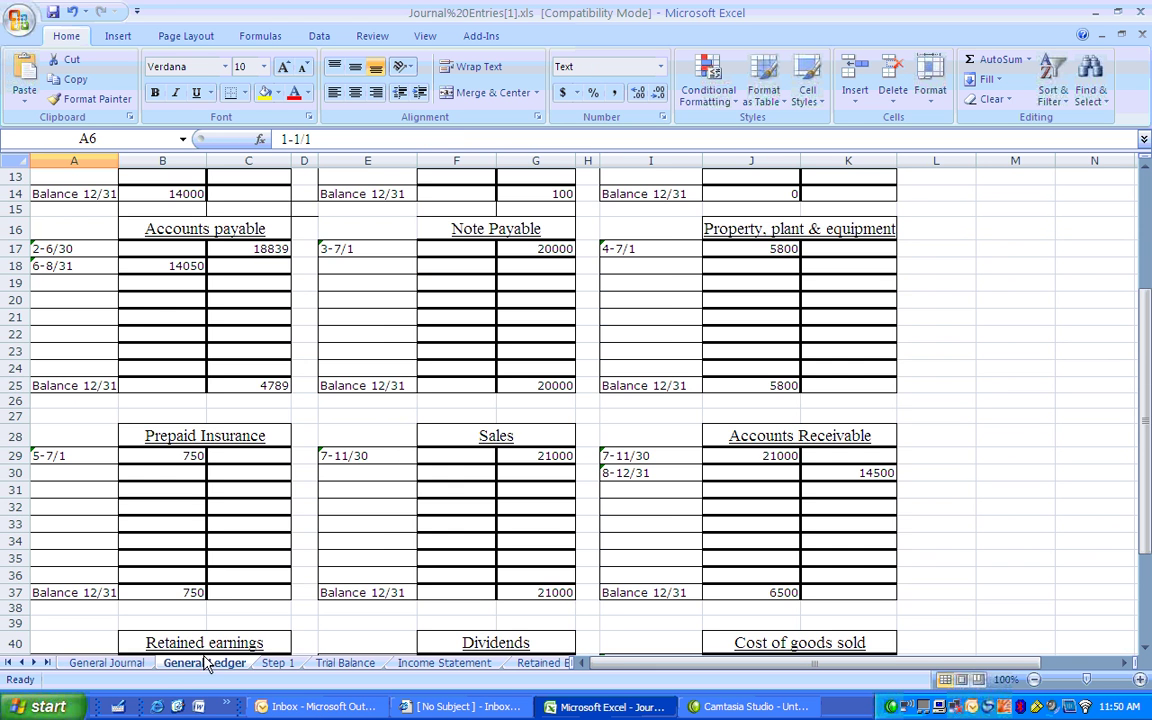
scroll(374, 423, down, 1)
scroll(374, 423, down, 3)
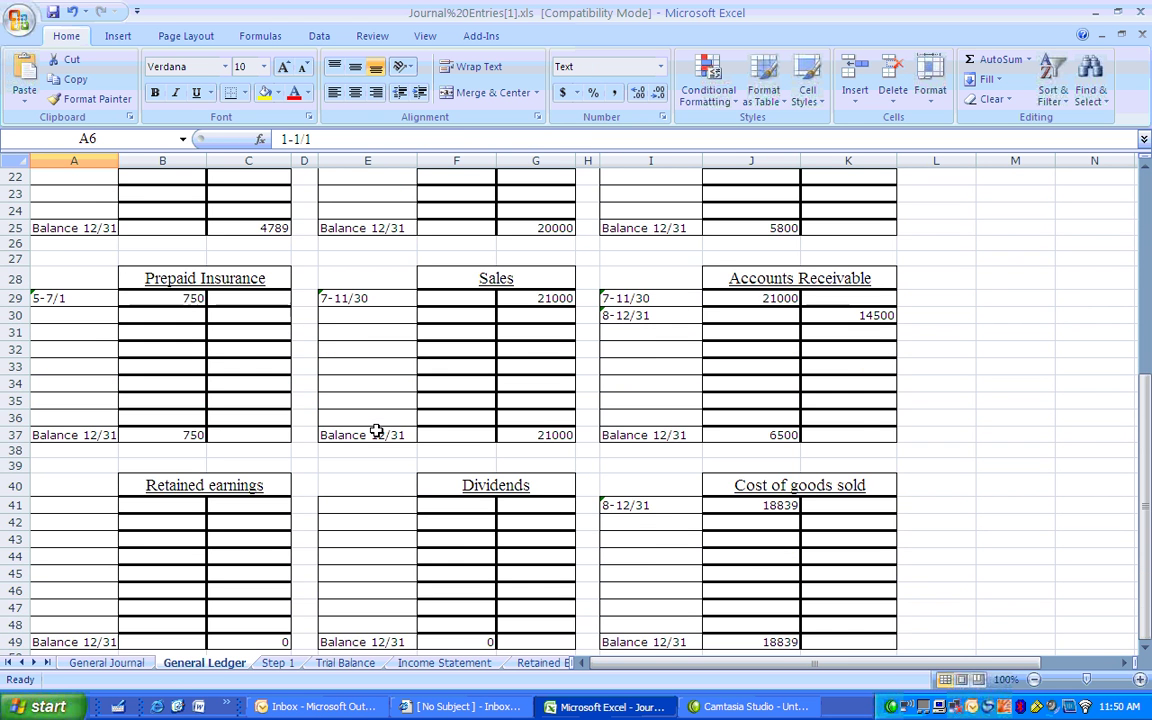
View the Step 1 account list, Trial Balance, Income Statement and Retained Earnings sheets in order, ending on the Classified Balance Sheet
click(280, 664)
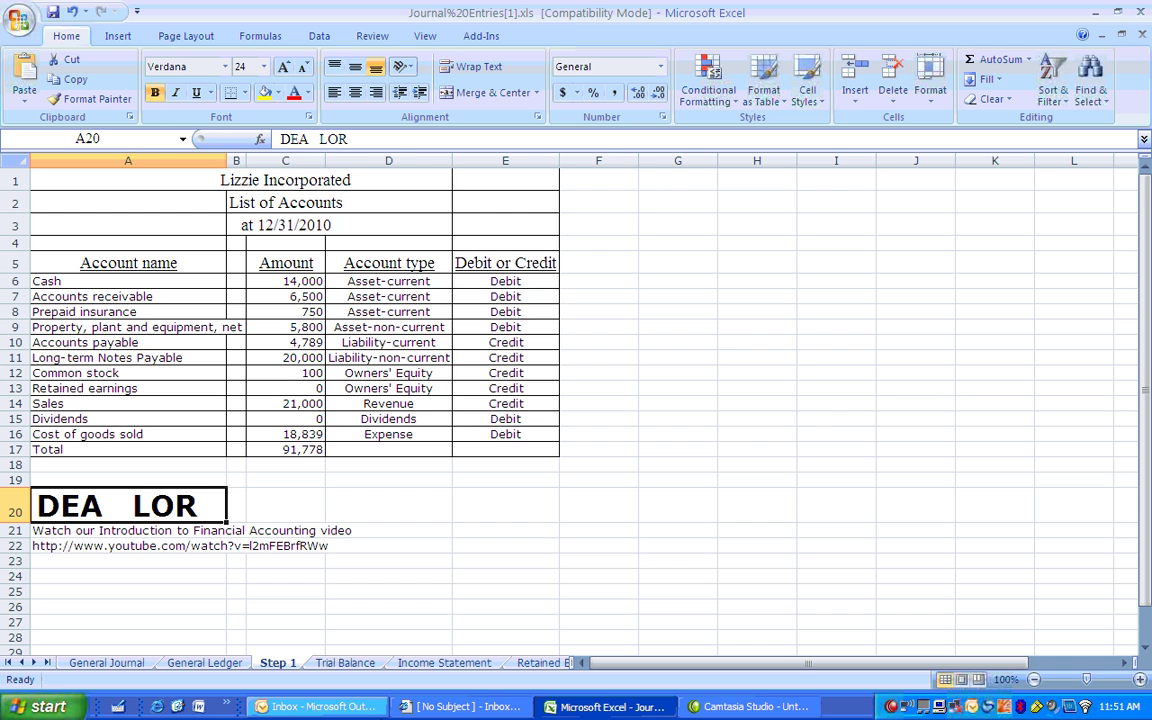
click(345, 663)
click(444, 663)
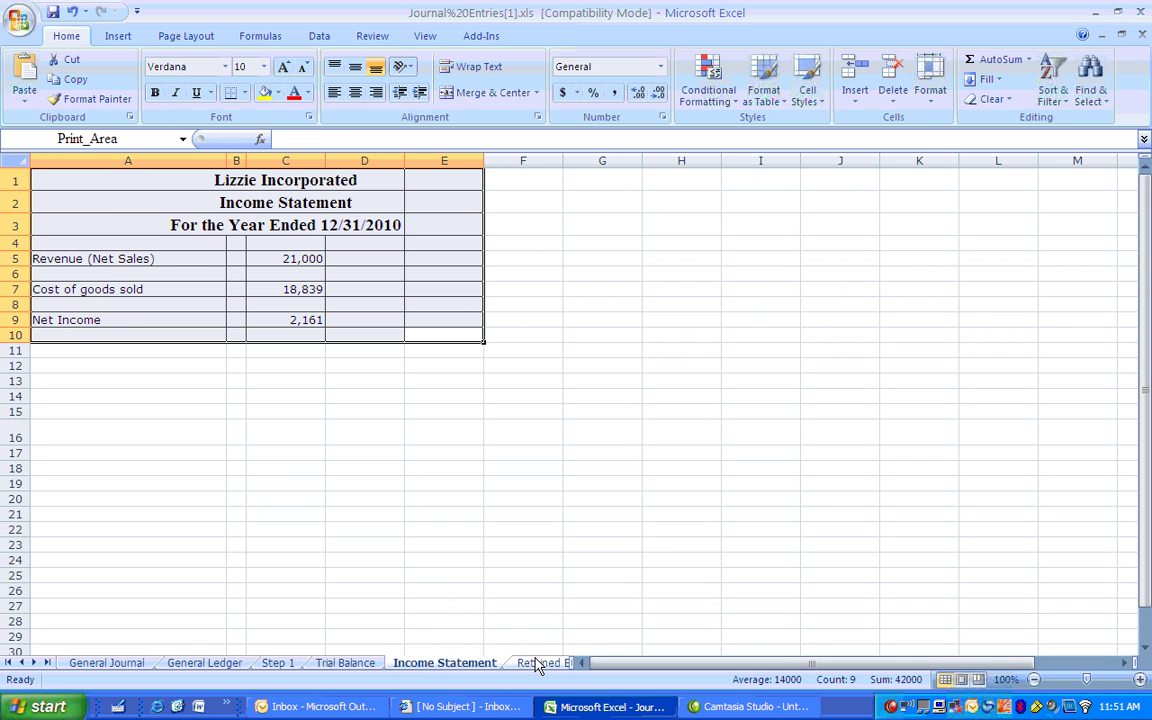
click(535, 664)
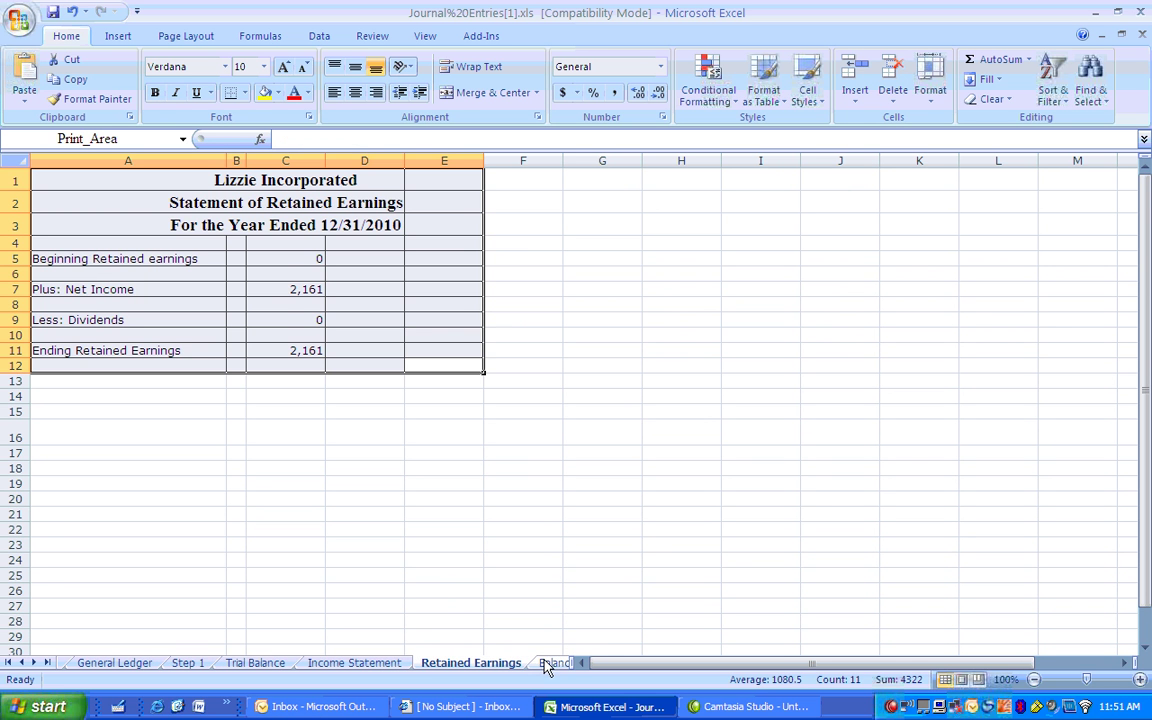
click(545, 664)
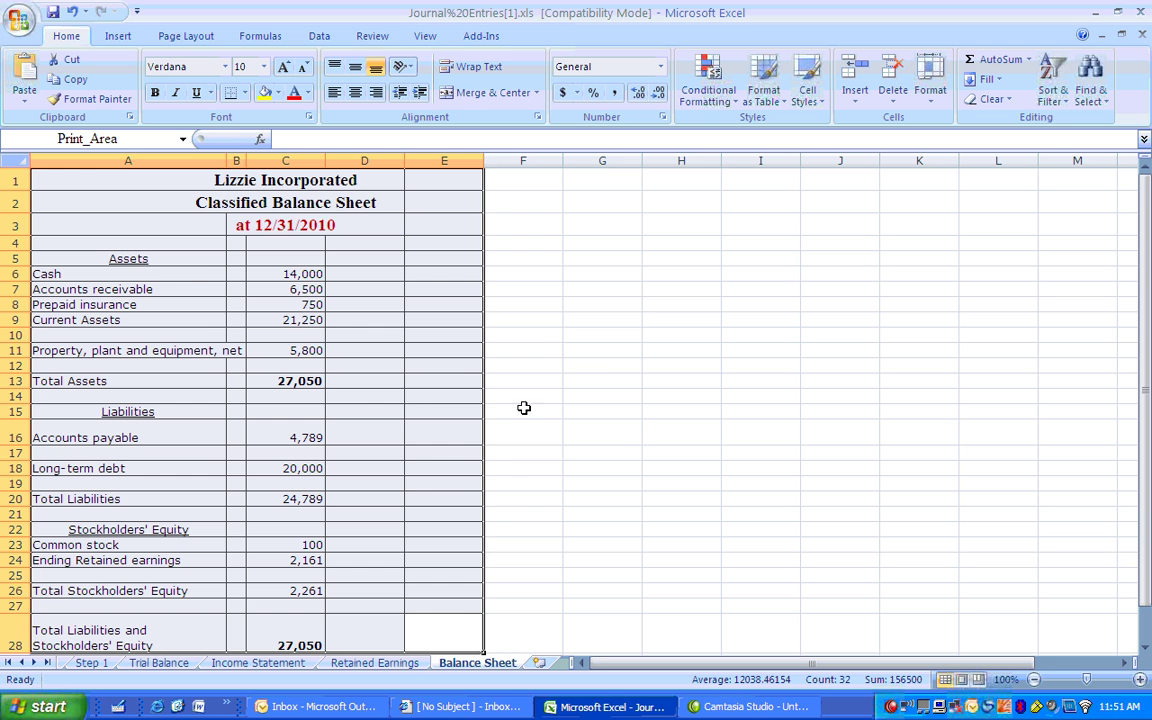
click(385, 437)
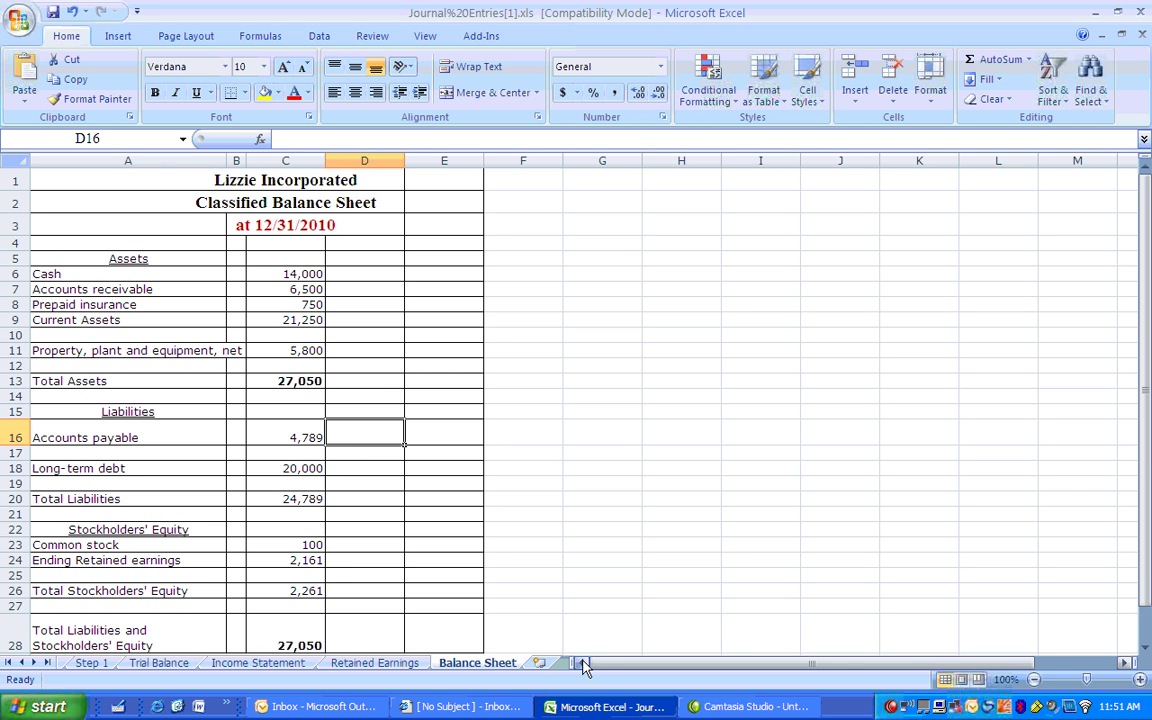
Revisit the List of Accounts on the Step 1 sheet and return to the General Journal sheet
click(91, 664)
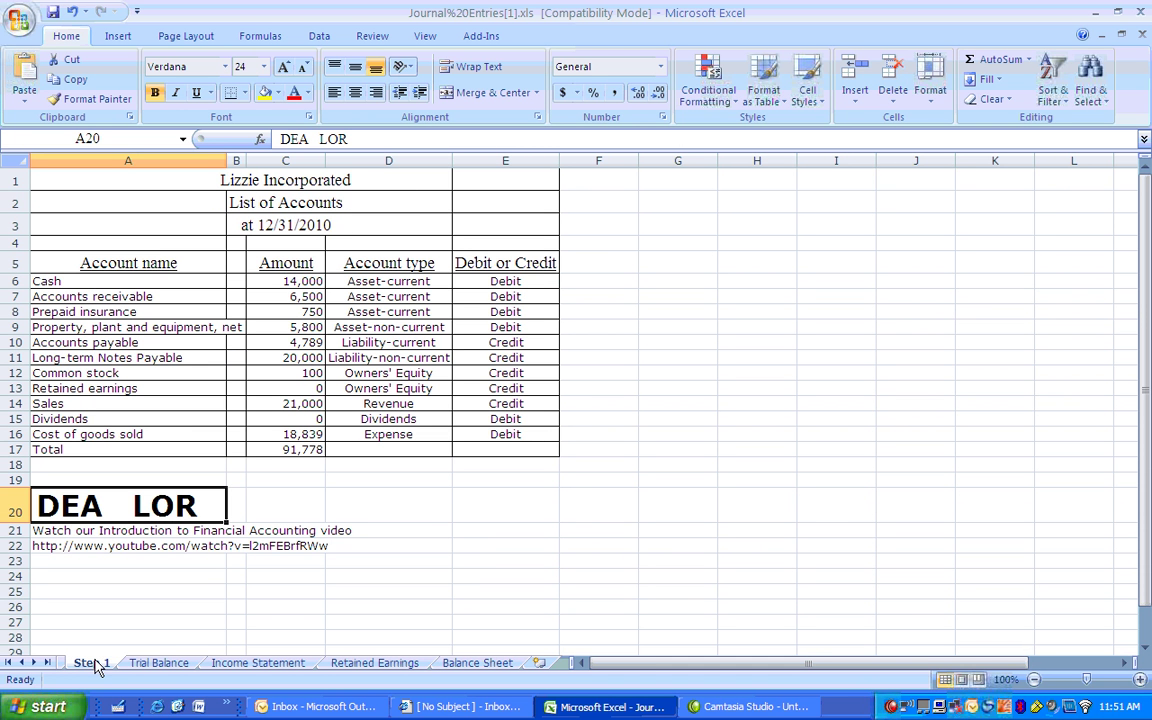
click(8, 663)
click(108, 663)
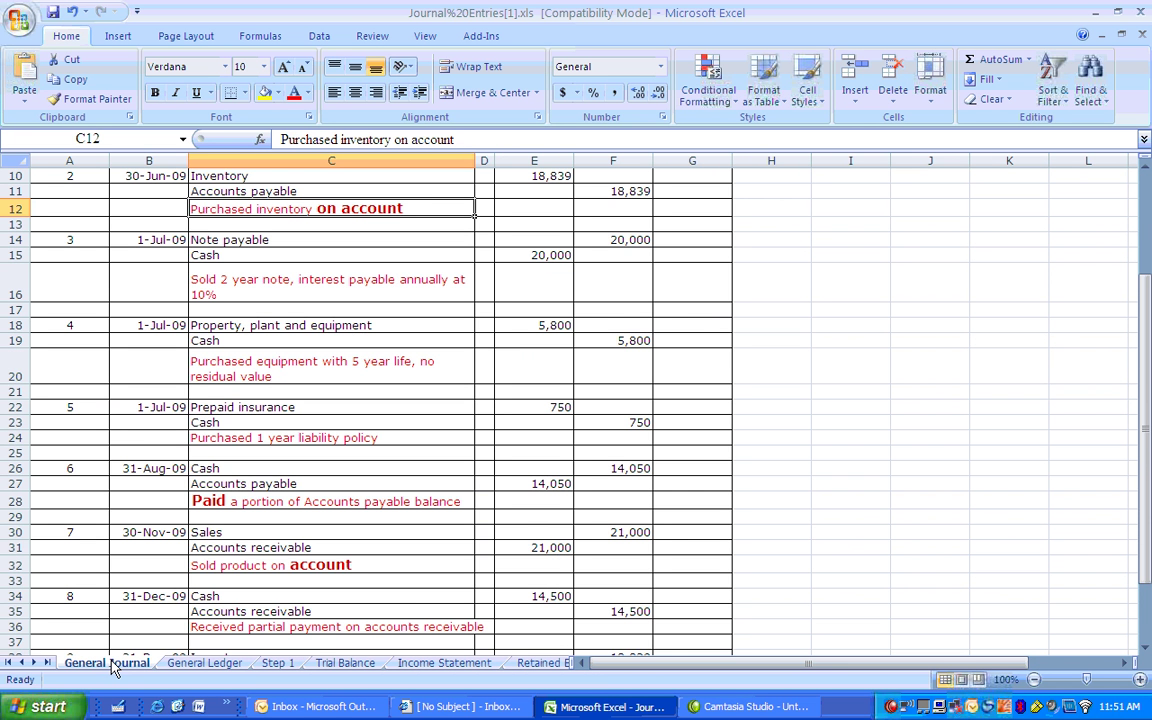